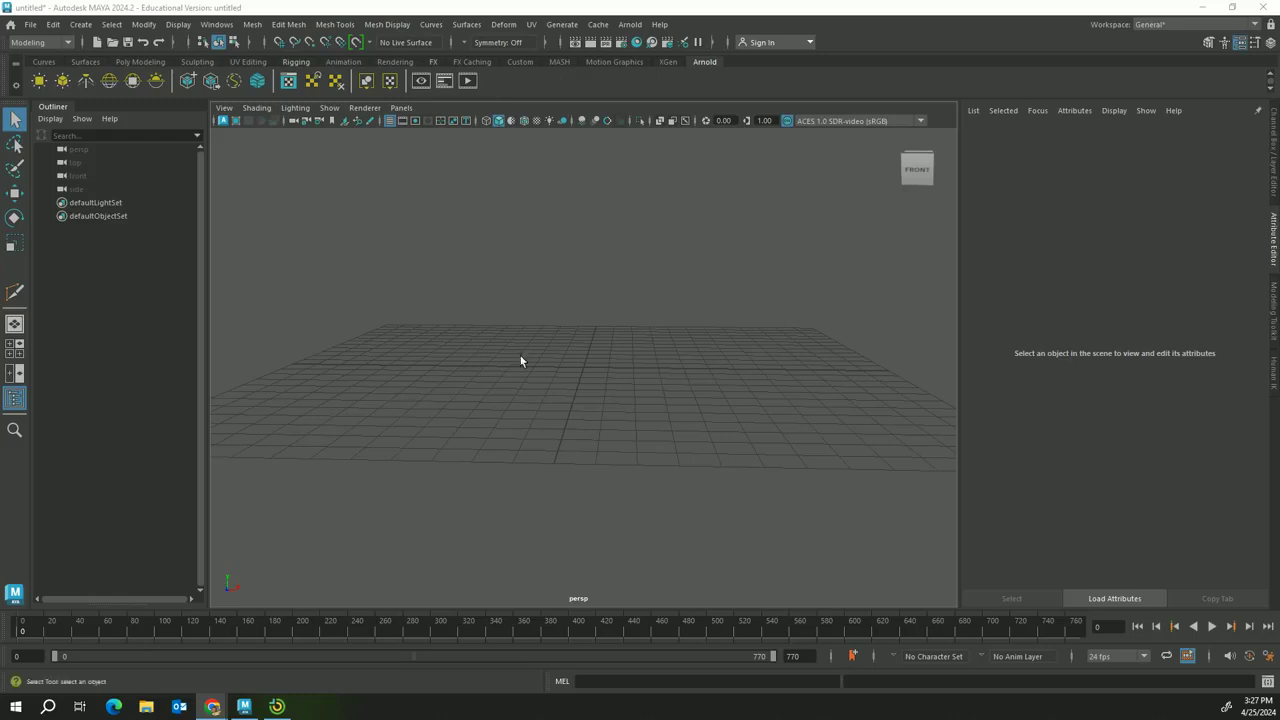
Create a polygon cylinder and flatten it into a thin disc by scaling its height to about 0.03.
left_click(143, 63)
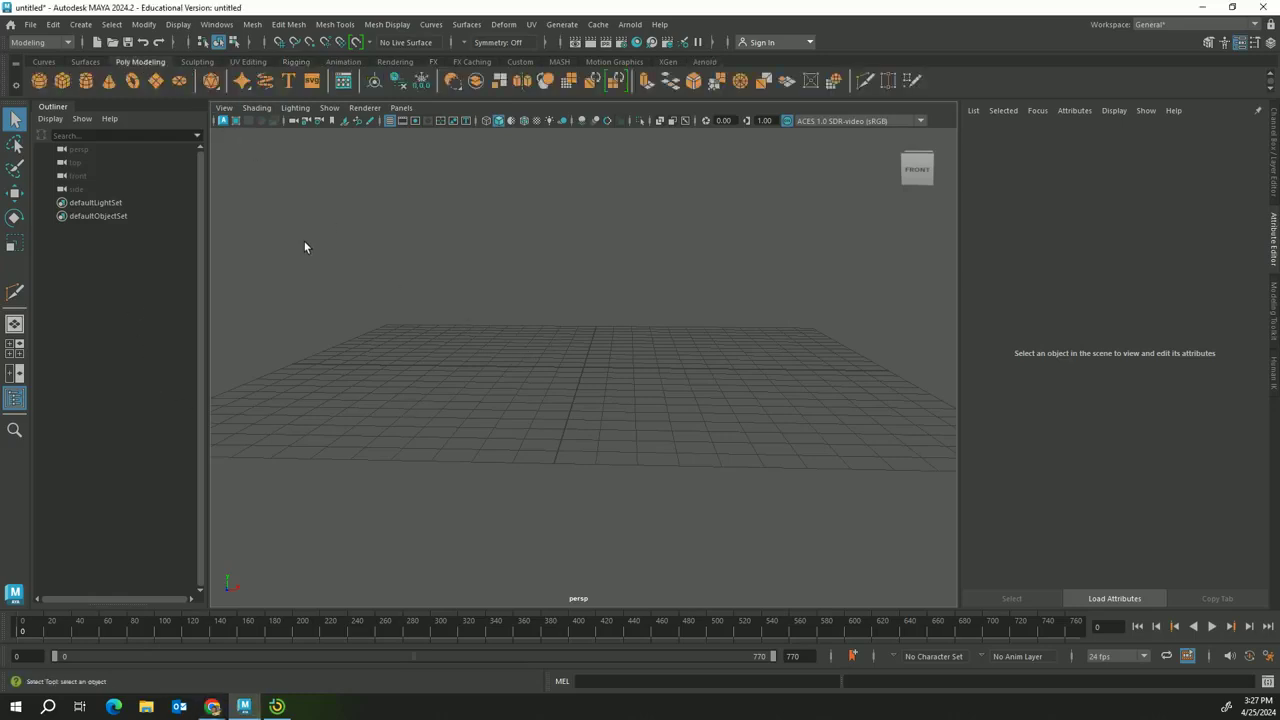
left_click(85, 79)
scroll(592, 423, "up", 5)
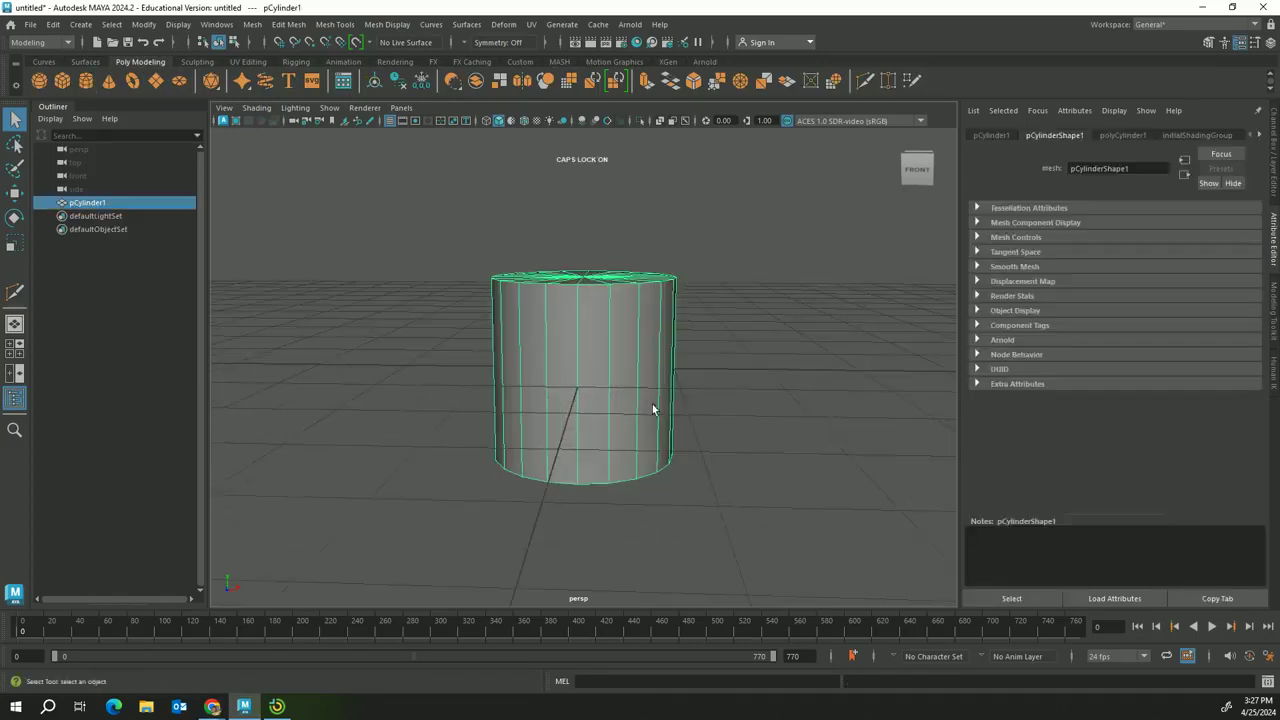
key("r")
left_click_drag(583, 308, 587, 366)
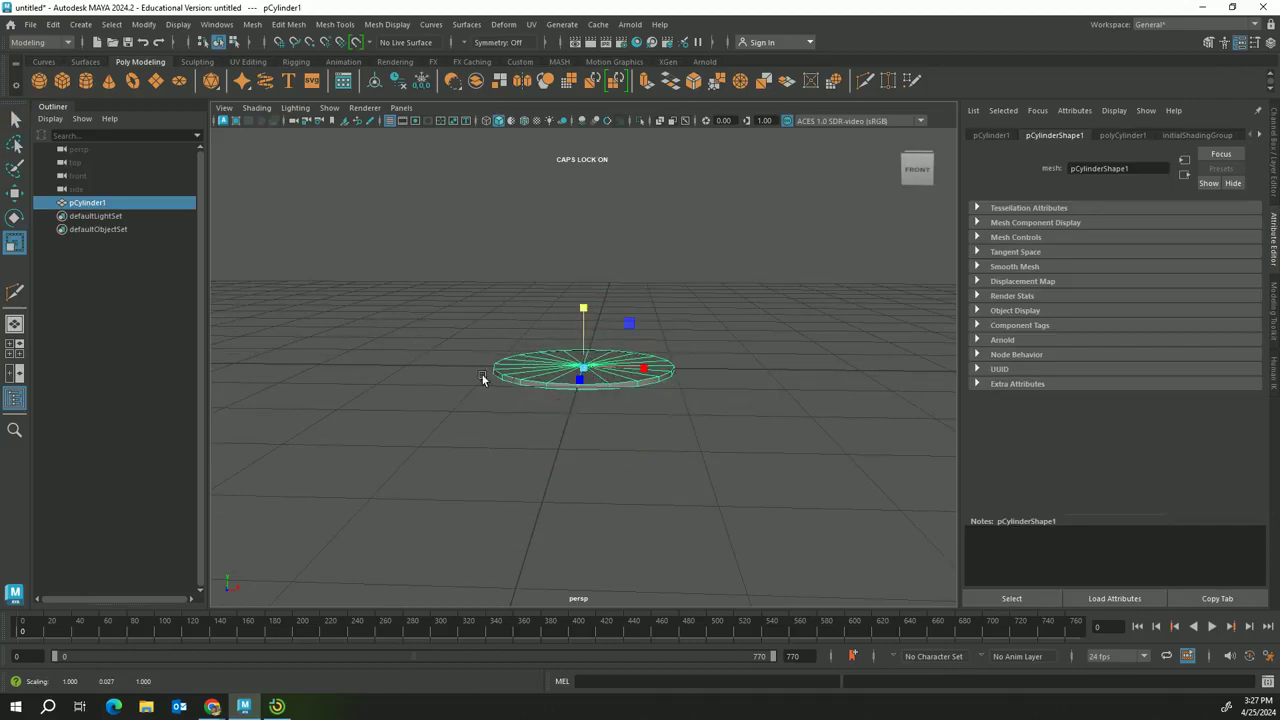
key("w")
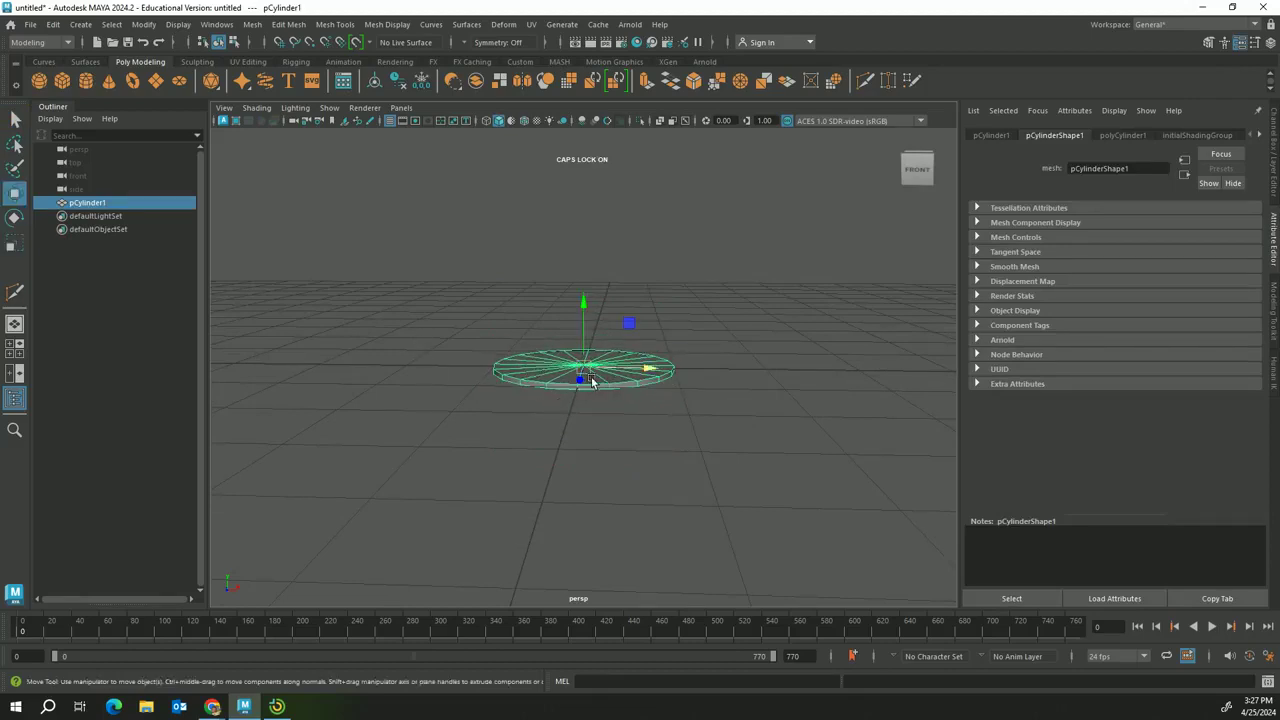
key("e")
key("r")
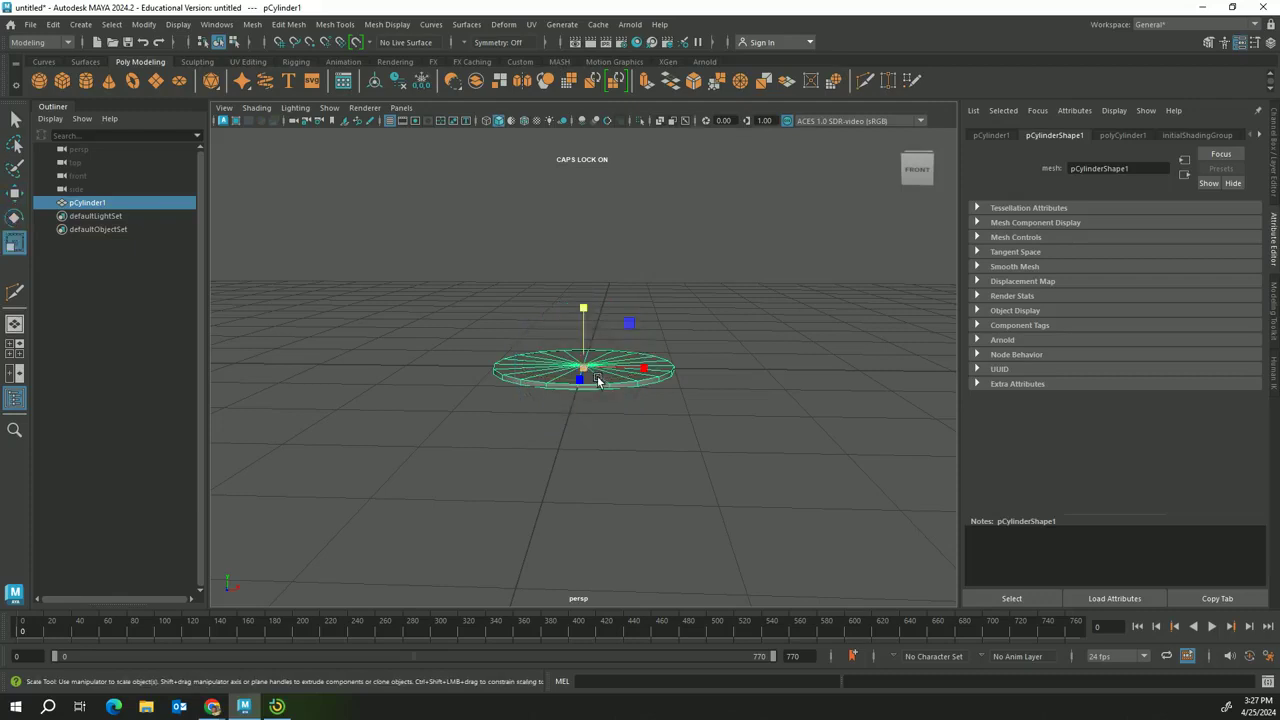
left_click_drag(622, 330, 603, 372)
left_click_drag(588, 310, 587, 313)
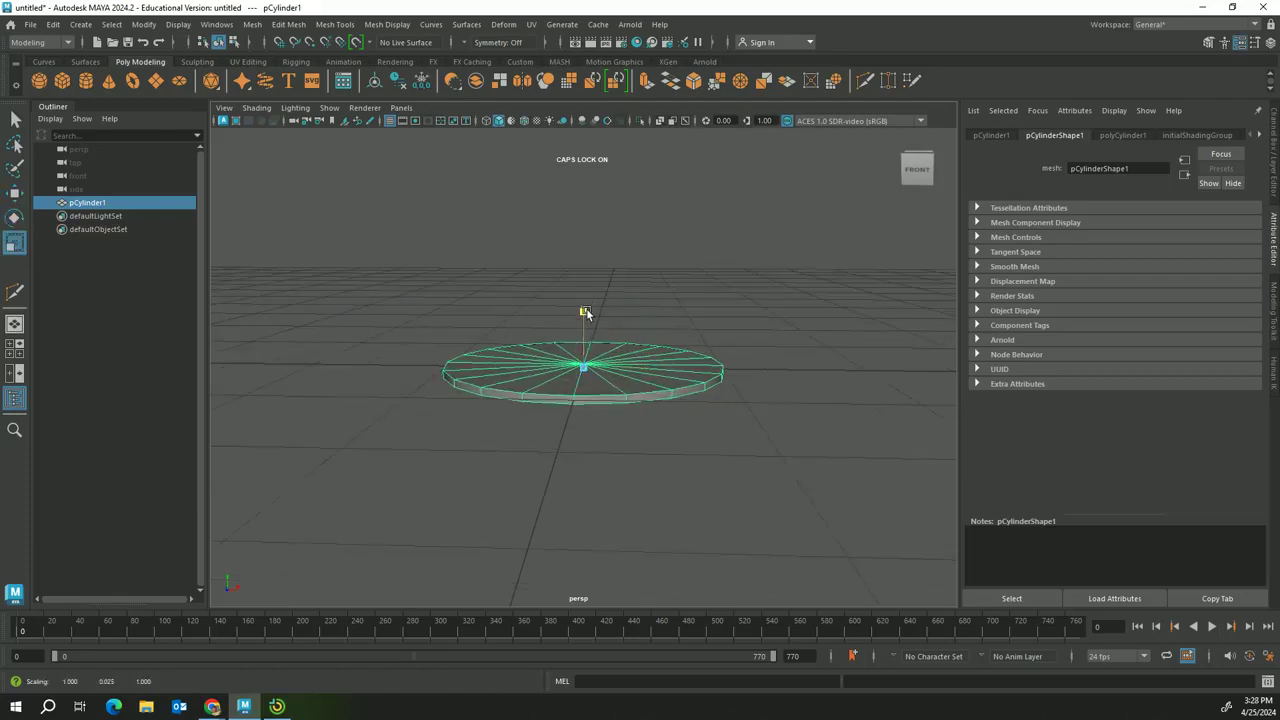
Move the flattened disc up so it sits slightly above the grid.
left_click_drag(625, 437, 598, 476, "alt")
mouse_move(563, 412)
left_mouse_down()
mouse_move(560, 426)
mouse_move(571, 408)
left_mouse_up()
left_click_drag(526, 482, 600, 392, "alt")
key("w")
left_click_drag(581, 321, 580, 281)
left_click(454, 373)
left_click_drag(568, 416, 526, 407, "alt")
left_click(565, 358)
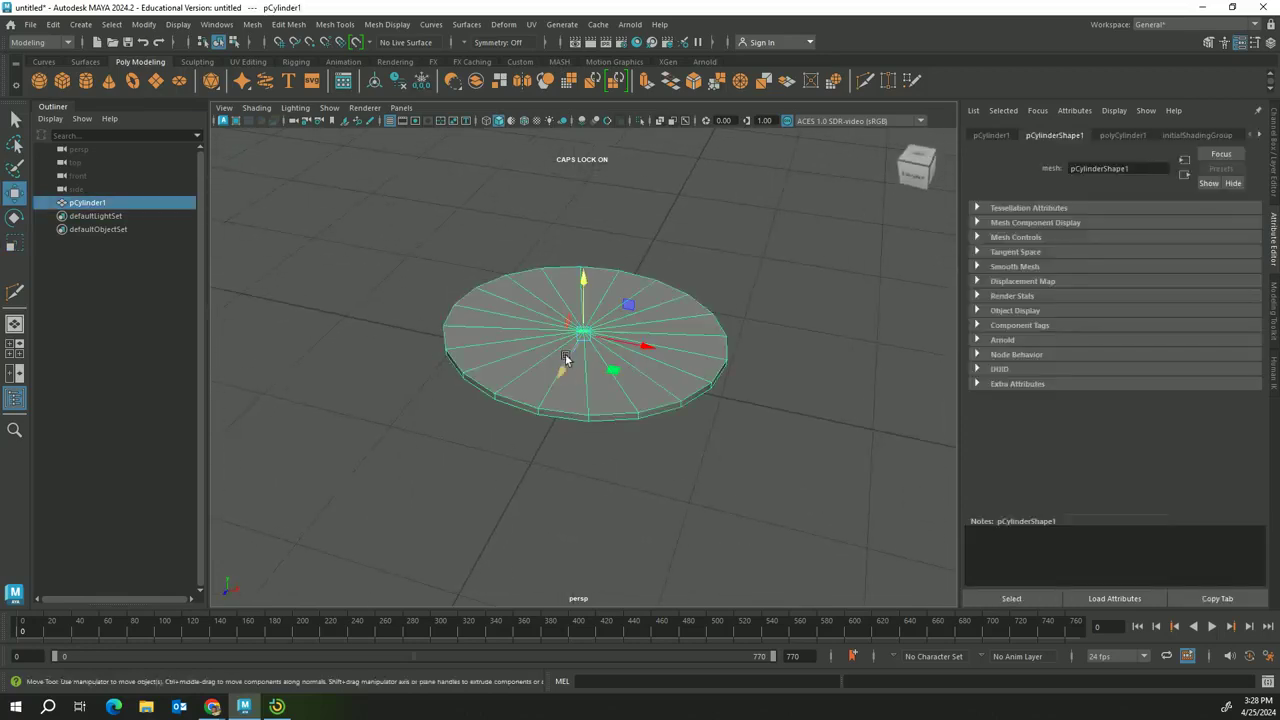
Turn on the smooth mesh preview for the disc and check its rounded edge.
key("3")
left_click_drag(629, 421, 716, 405, "alt")
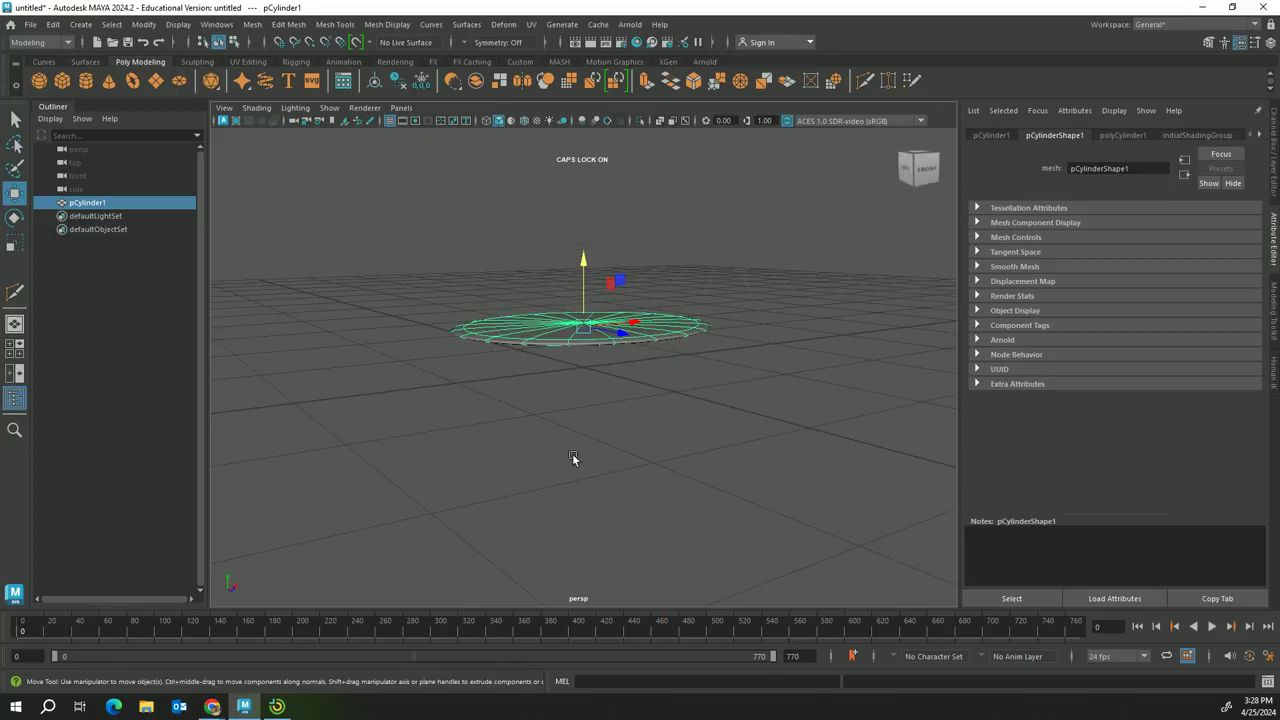
left_click_drag(589, 369, 509, 403, "alt")
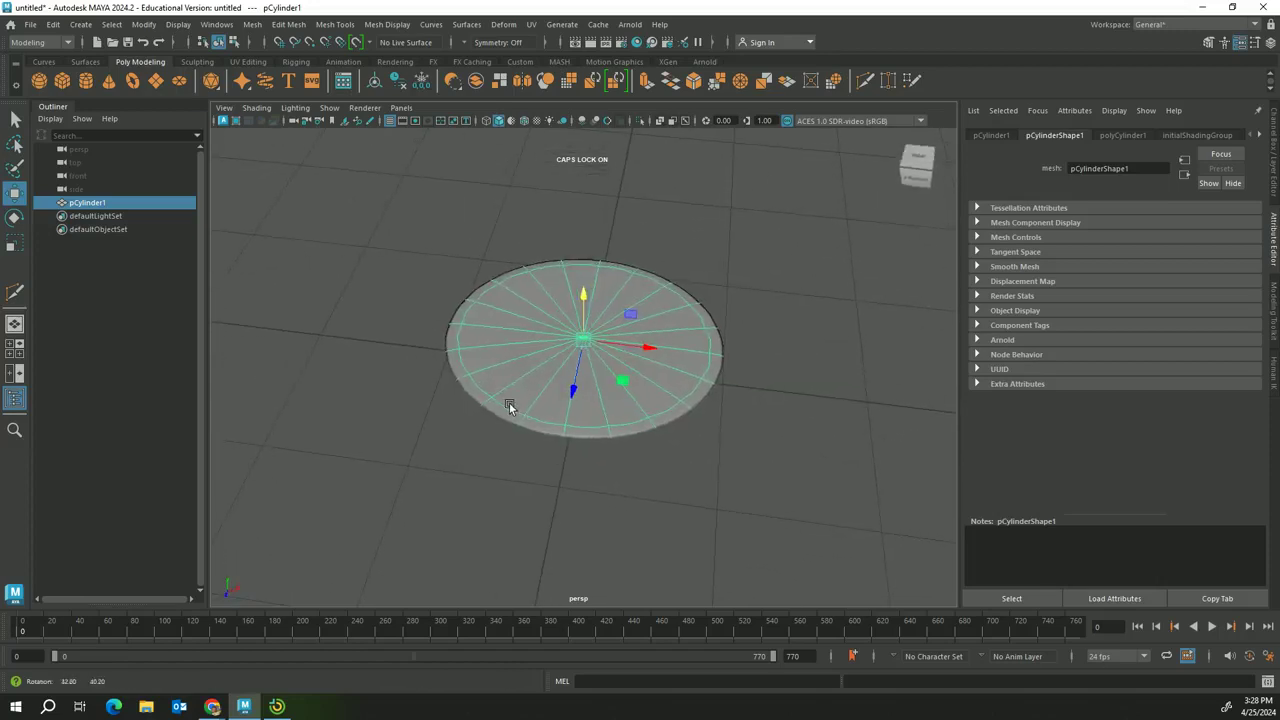
Switch the disc to face selection and select all the wedge faces of its top cap.
right_click(543, 377)
left_click(543, 348)
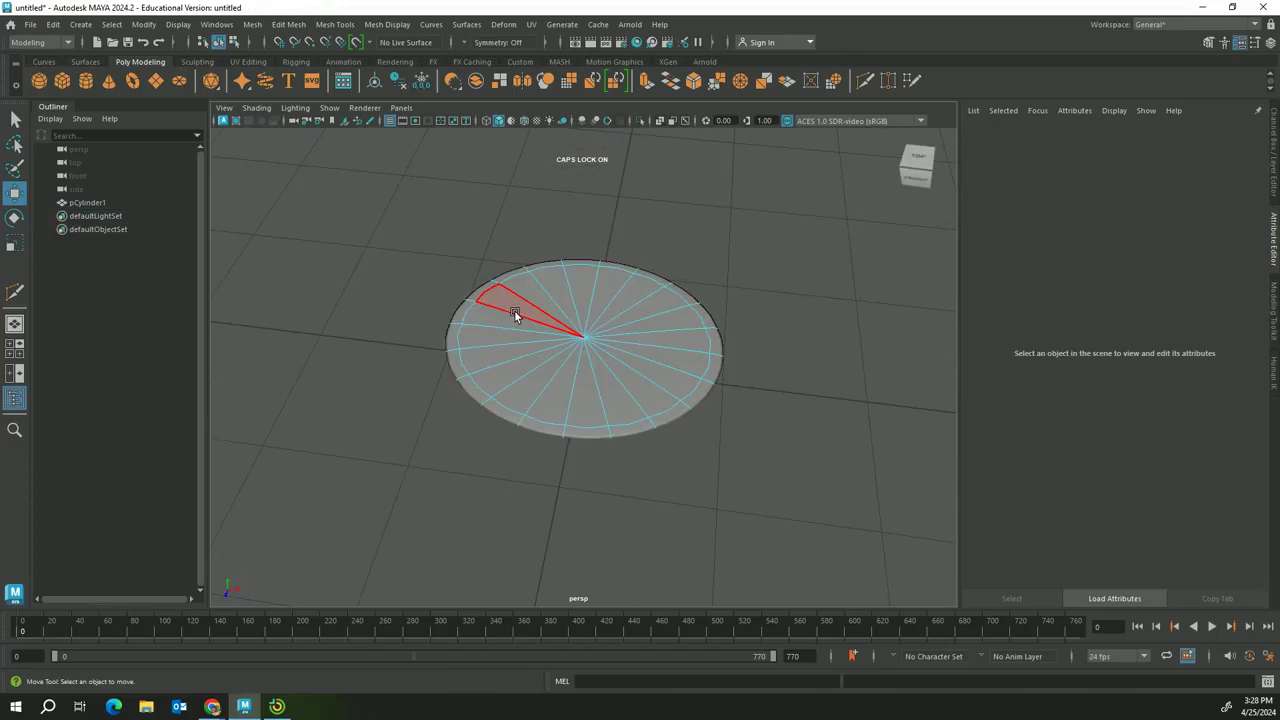
left_click(498, 333)
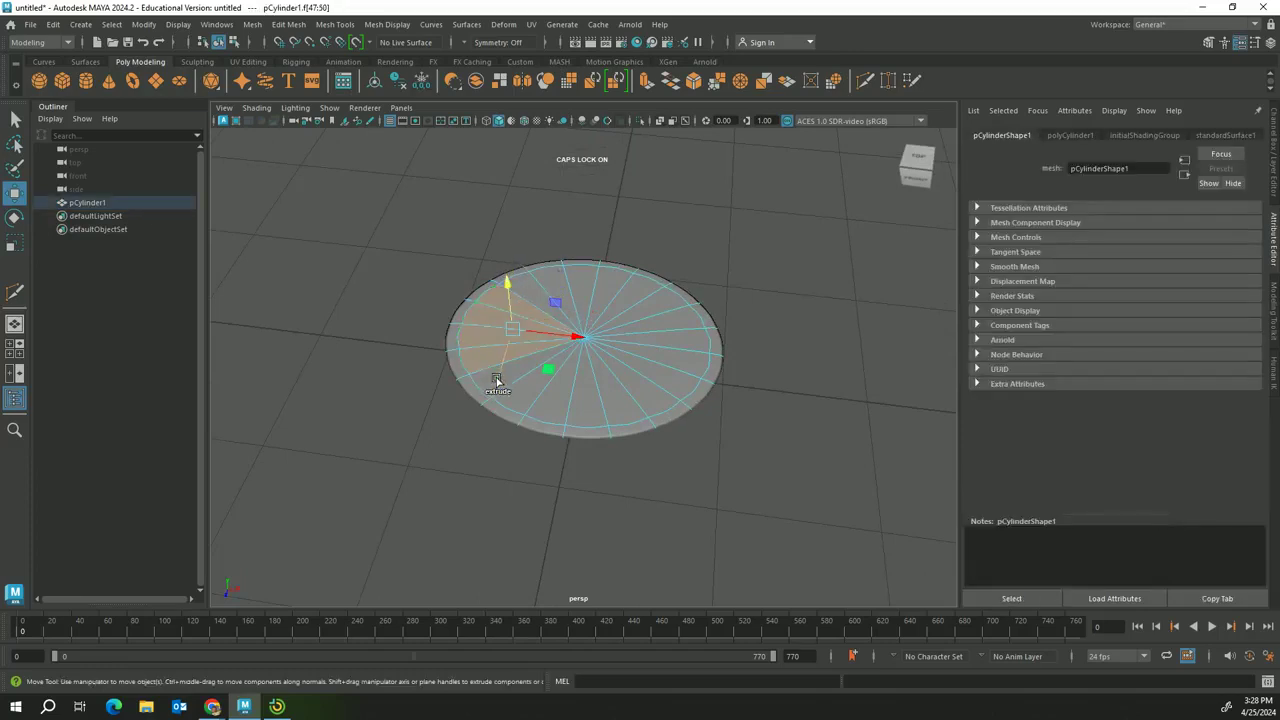
left_click(530, 400)
left_click(564, 403, "shift")
left_click(586, 403, "shift")
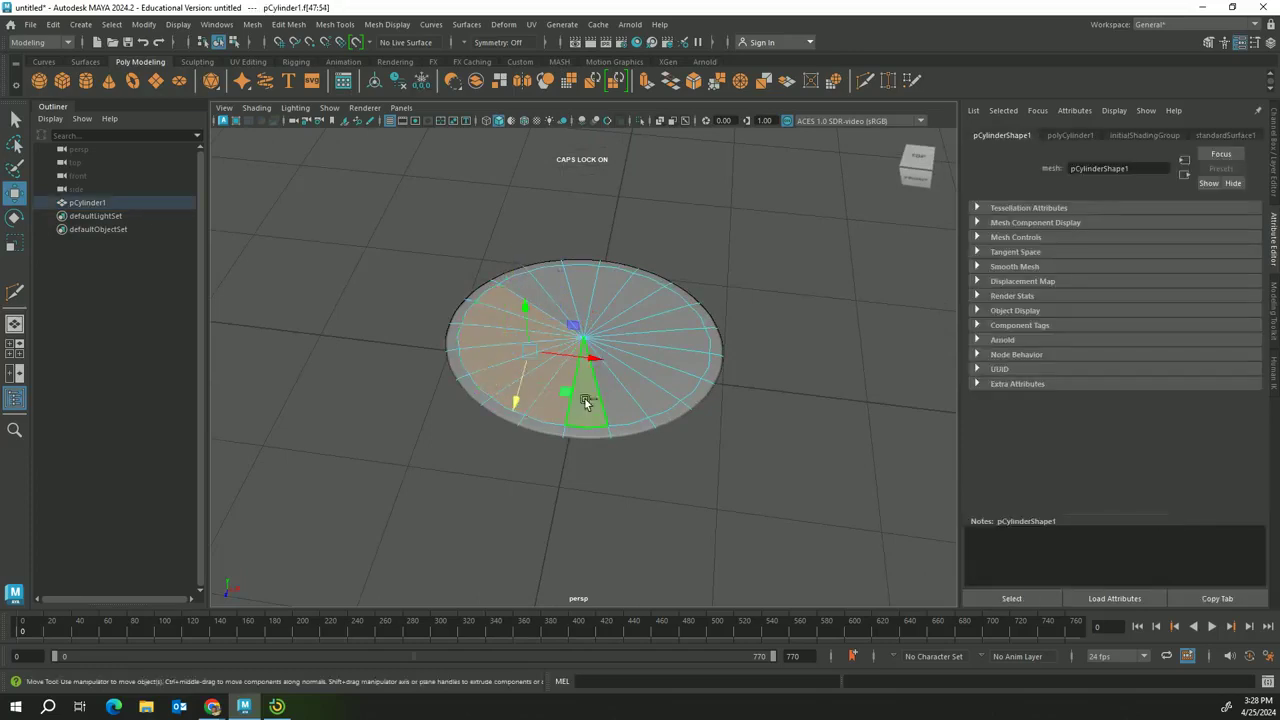
left_click(618, 400, "shift")
left_click(649, 387, "shift")
left_click(654, 369, "shift")
left_click(662, 356, "shift")
left_click(663, 342, "shift")
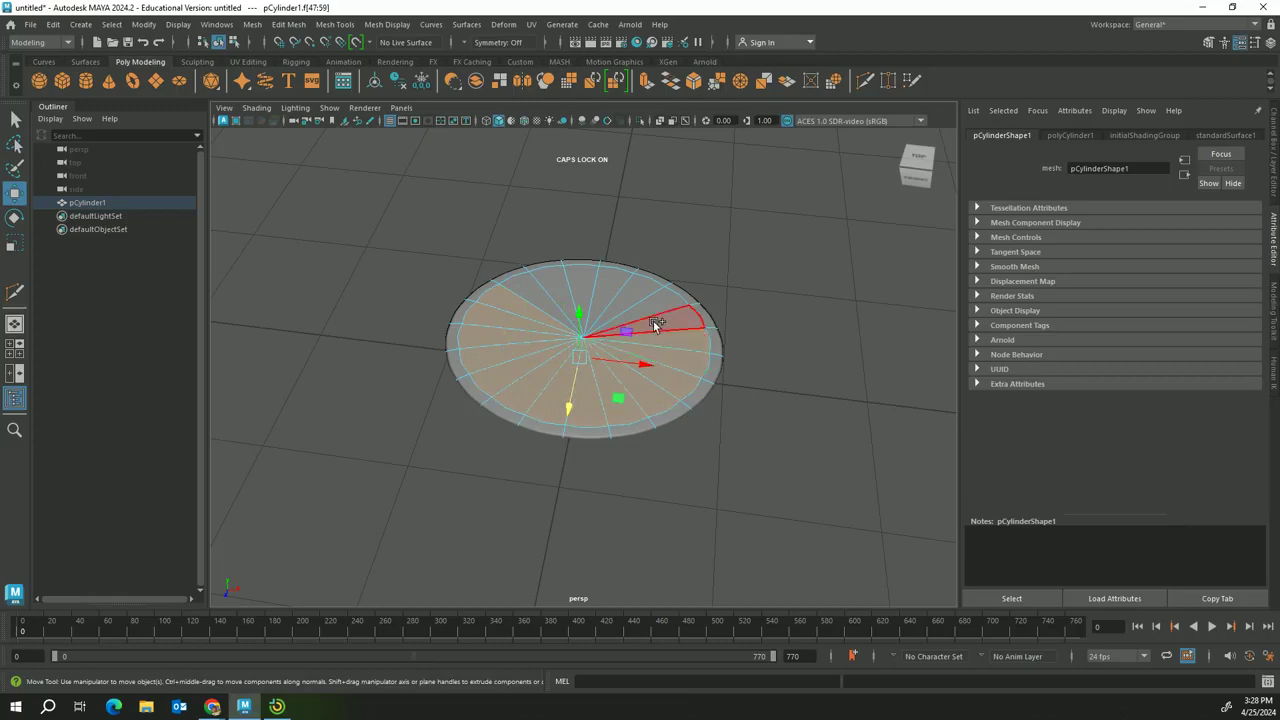
left_click(654, 326, "shift")
left_click(643, 309, "shift")
left_click(629, 299, "shift")
left_click(608, 290, "shift")
left_click(584, 282, "shift")
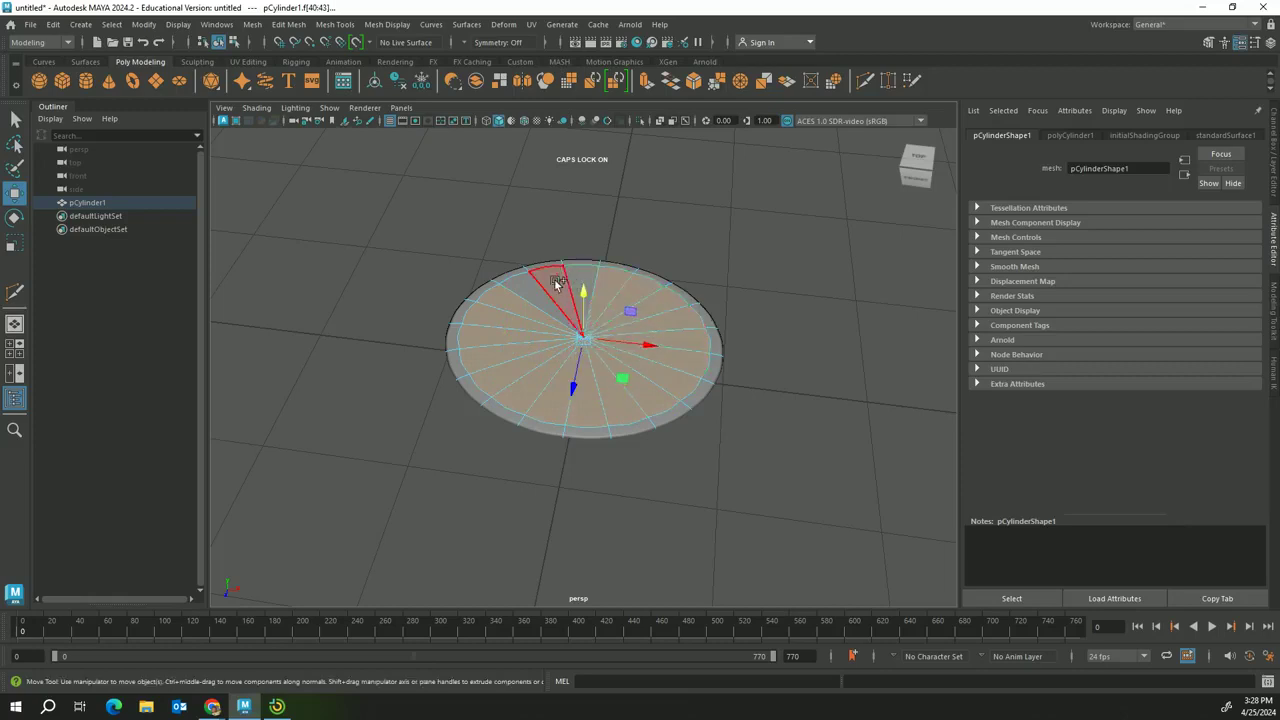
left_click(557, 281, "shift")
left_click(536, 287, "shift")
left_click(585, 282, "shift")
left_click(581, 277, "shift")
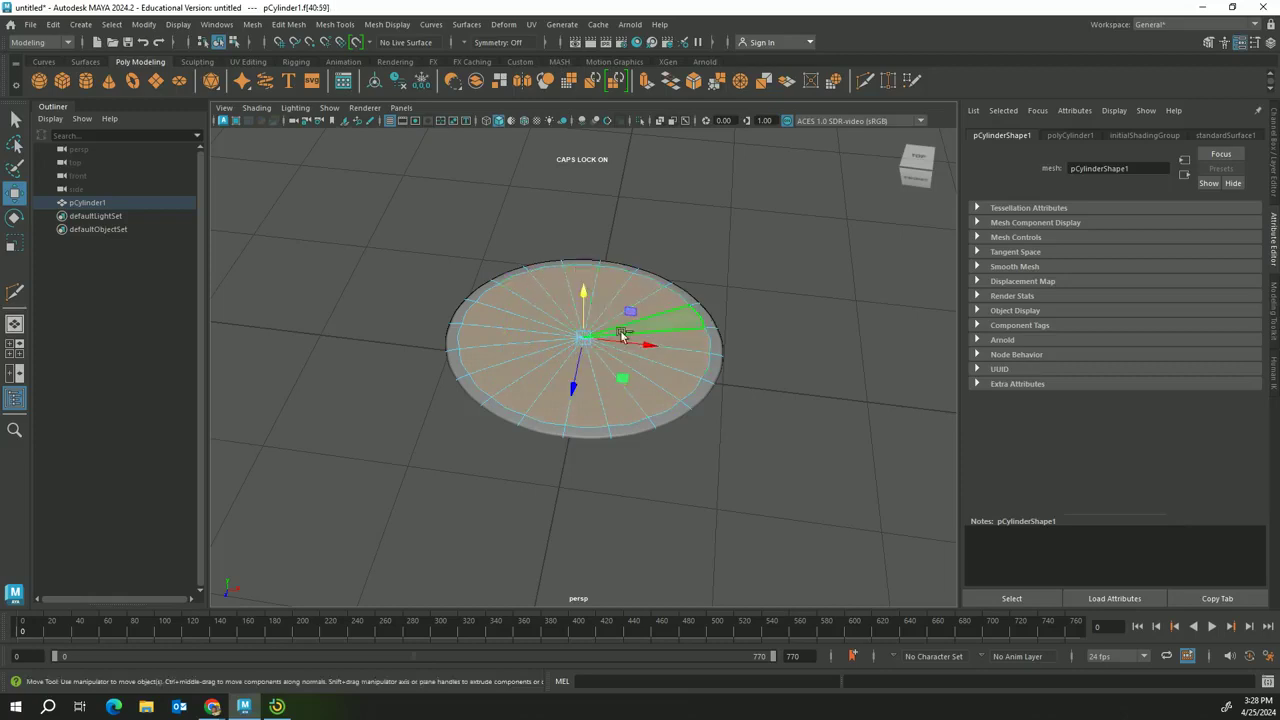
Extrude the selected cap faces and scale them slightly inward twice, forming concentric rings along the disc's rim.
key("r")
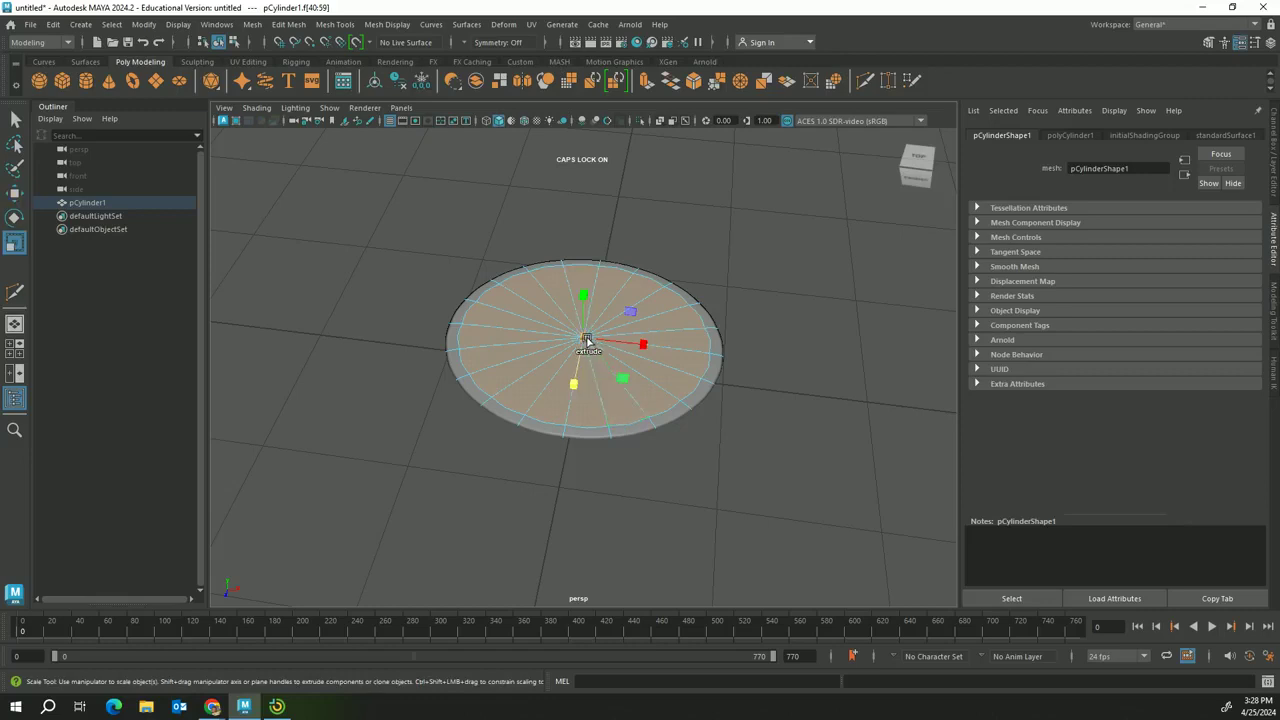
left_click_drag(586, 338, 586, 338)
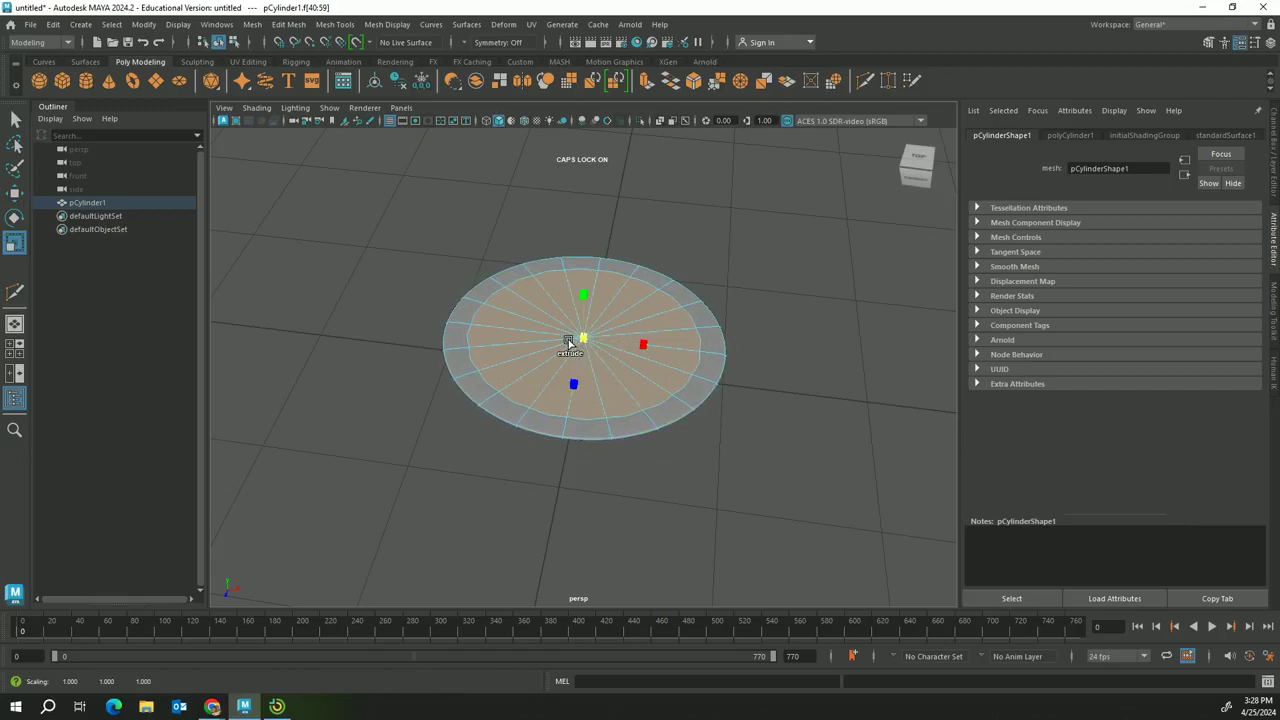
key("ctrl+e")
left_click_drag(694, 434, 637, 443, "alt")
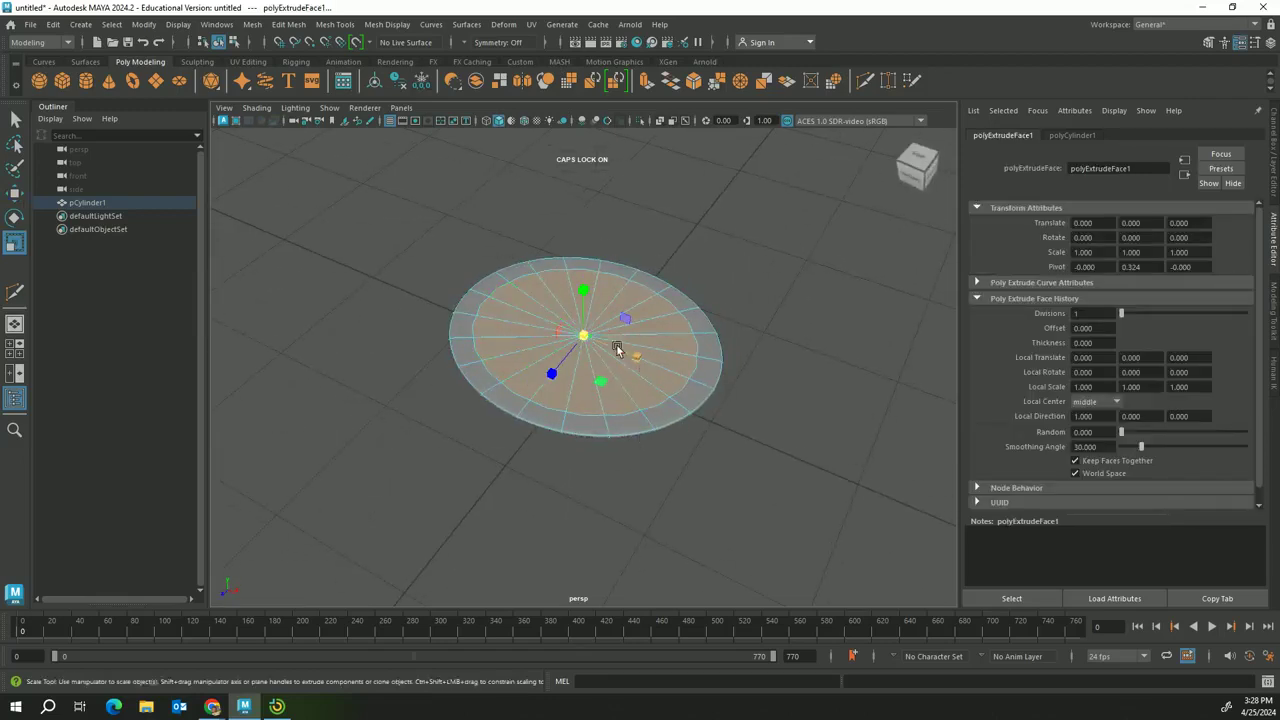
left_click_drag(585, 338, 583, 337)
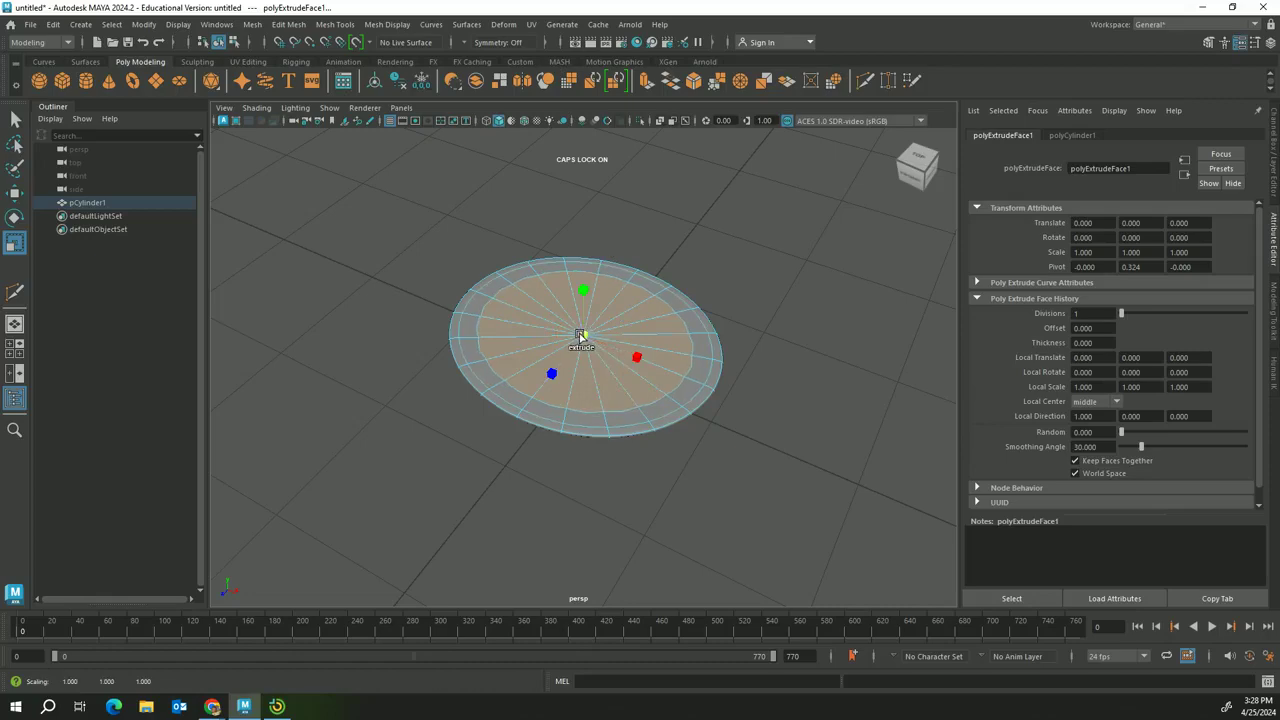
key("ctrl+e")
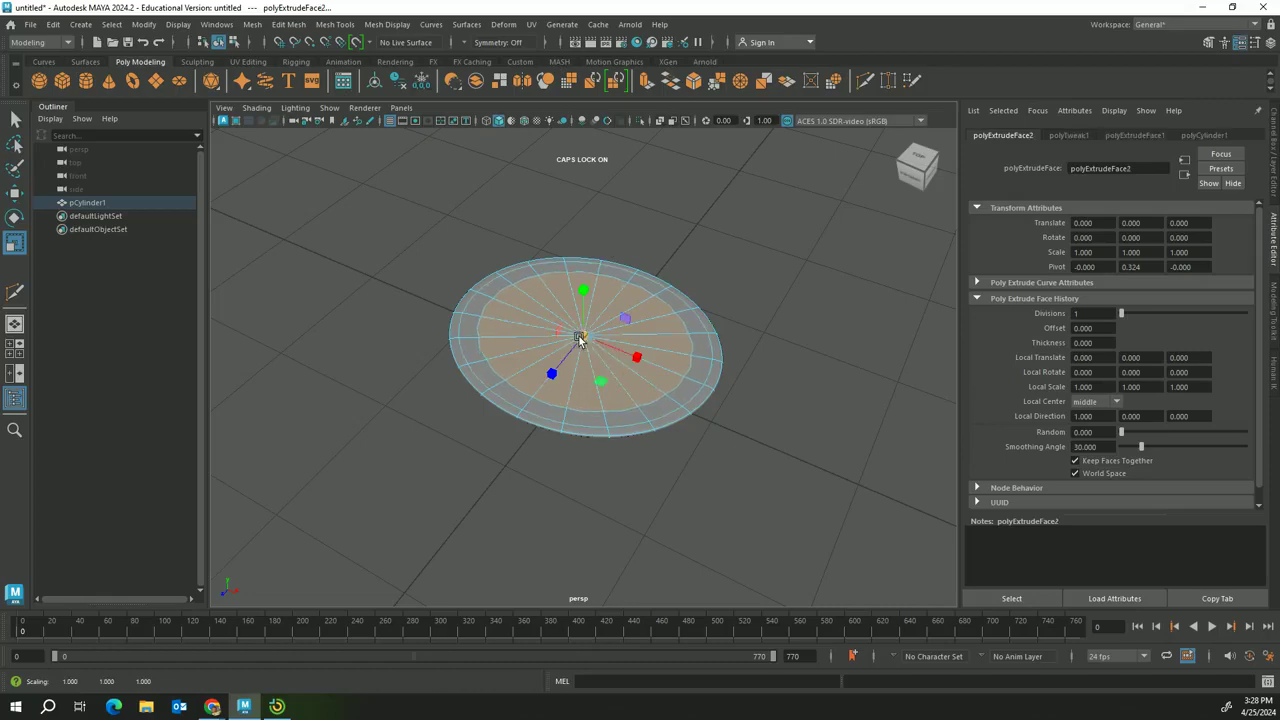
Move the extruded inner faces down slightly to recess the disc's centre, and clear the selection.
left_click_drag(650, 497, 737, 440, "alt")
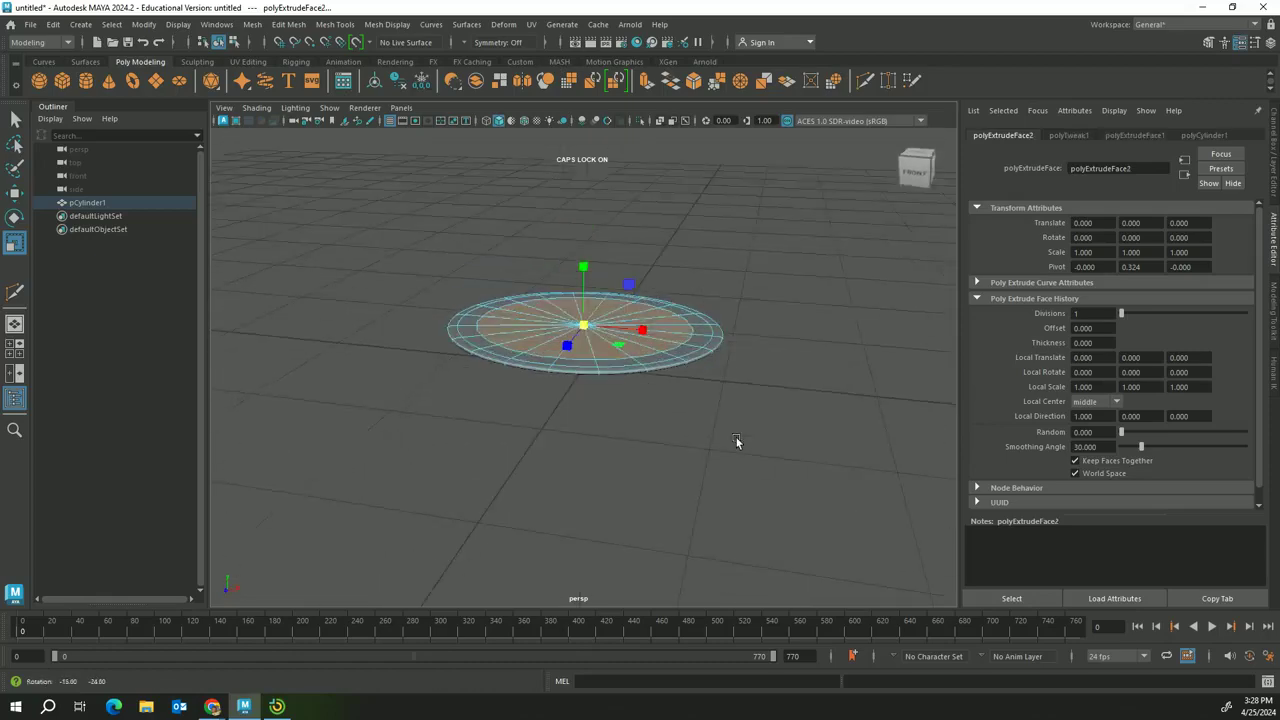
key("w")
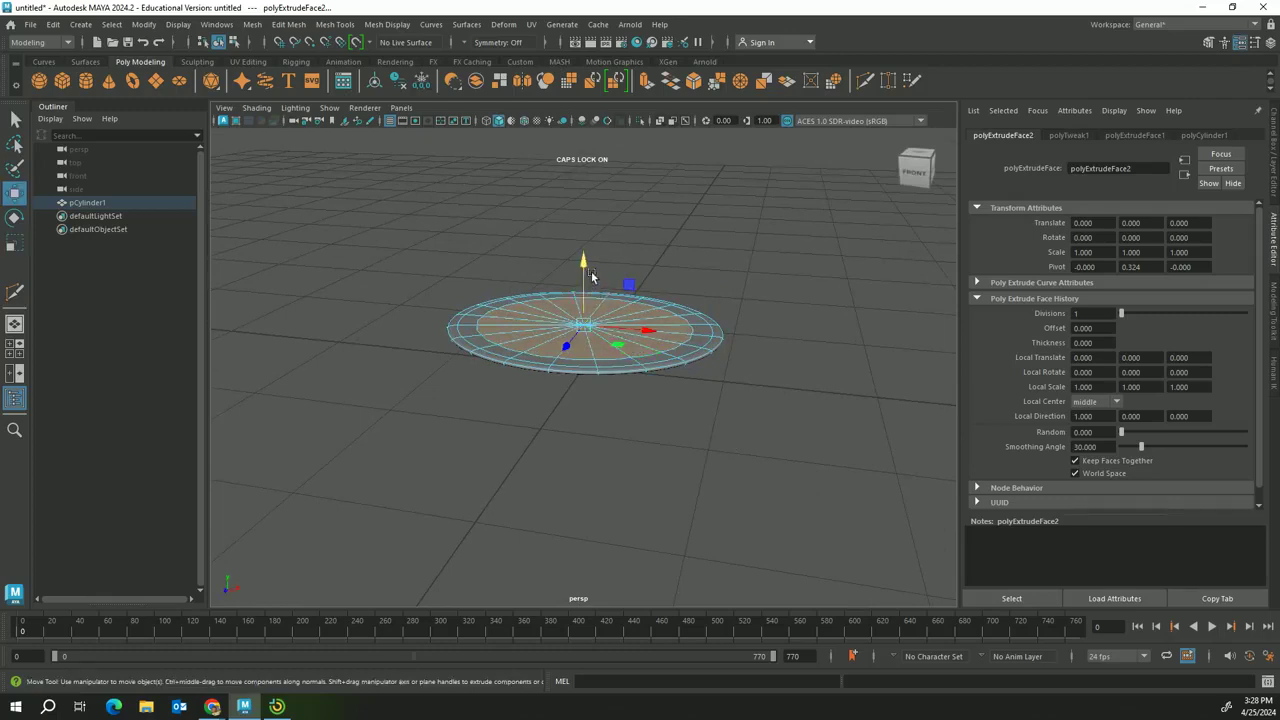
left_click_drag(582, 263, 580, 271)
left_click(507, 422)
Select the full ring of outer rim faces on the top of the disc.
scroll(627, 442, "up", 6)
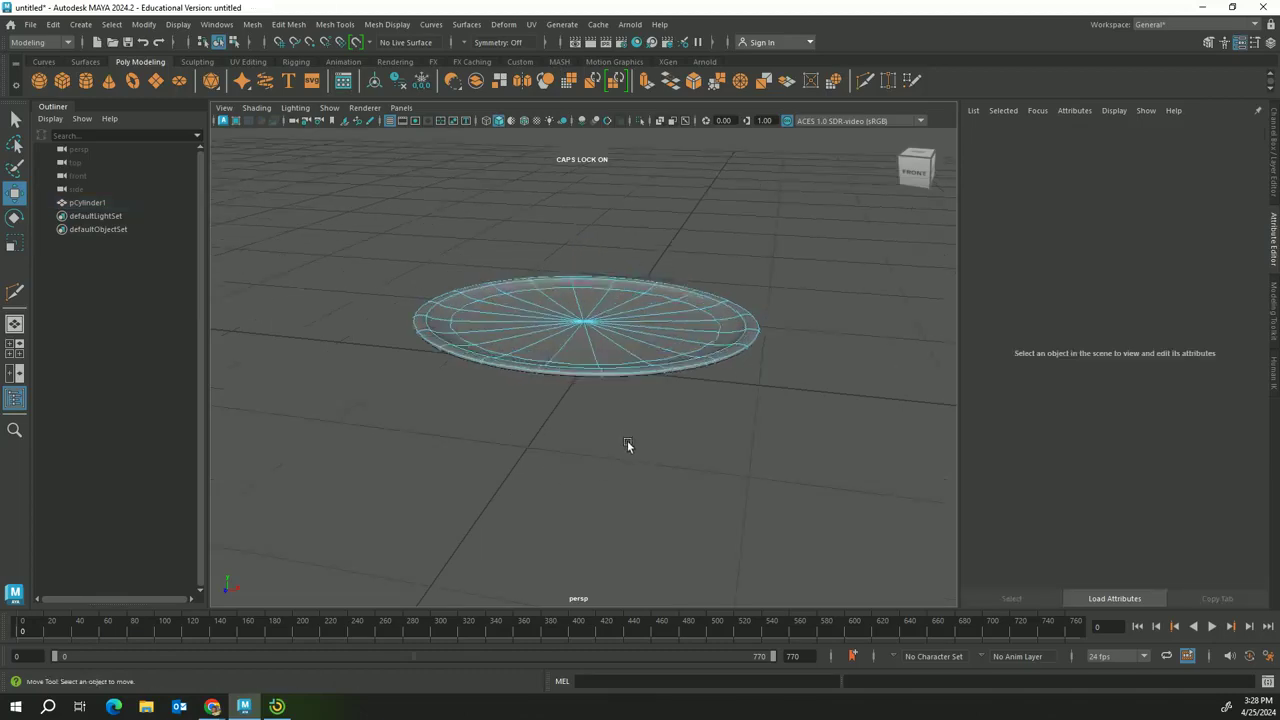
left_click_drag(522, 469, 408, 170, "alt")
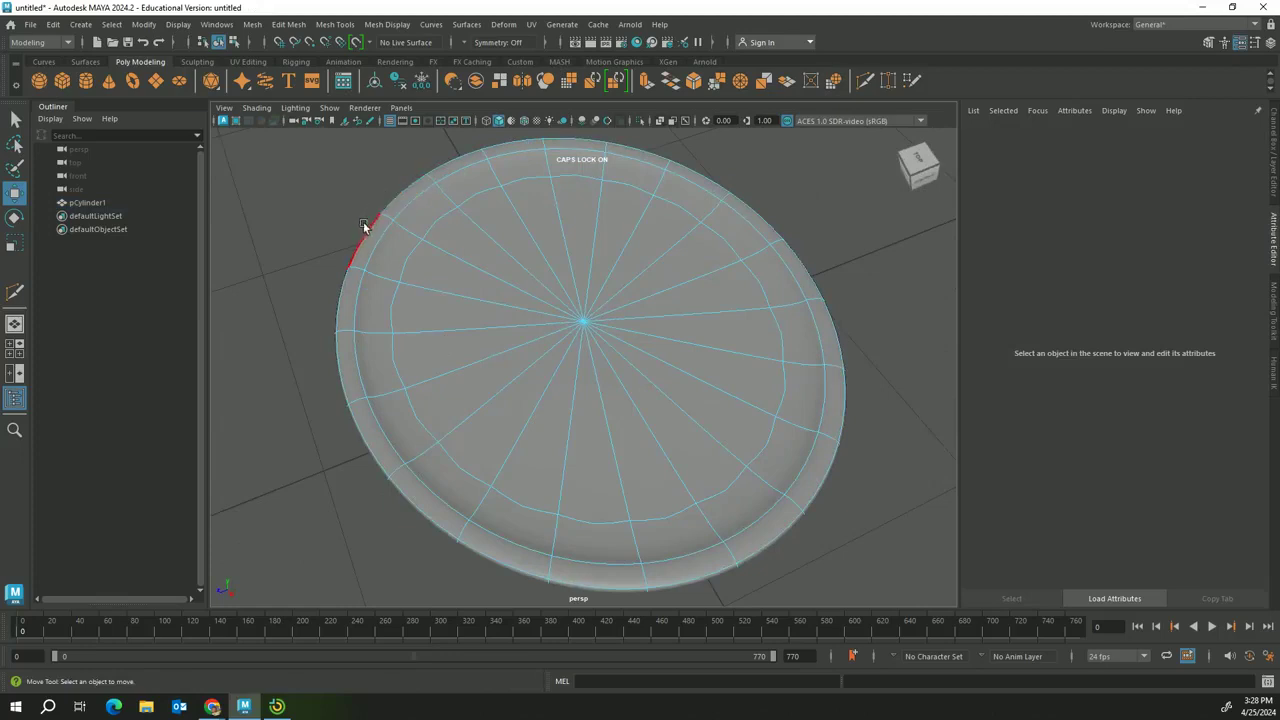
left_click(570, 570)
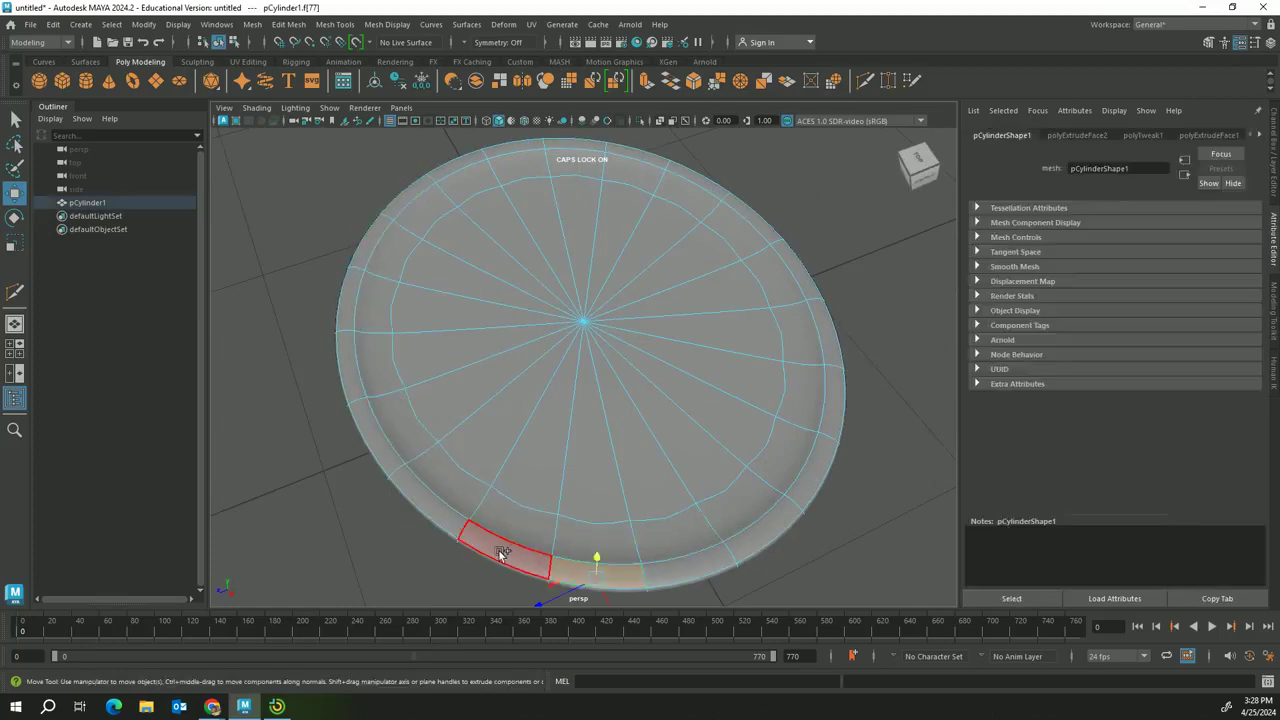
left_click(500, 552, "shift")
left_click(443, 514, "shift")
left_click(371, 434, "shift")
left_click(352, 348, "shift")
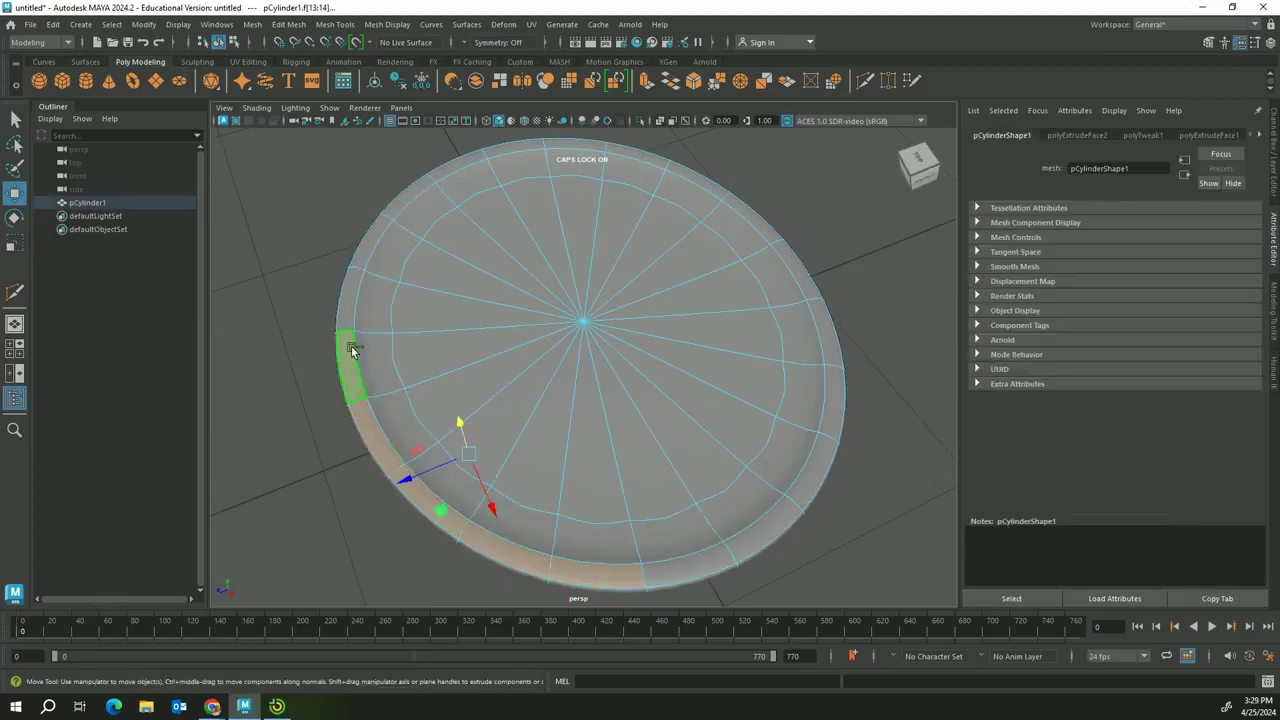
left_click(352, 349, "shift")
left_click(349, 300, "shift")
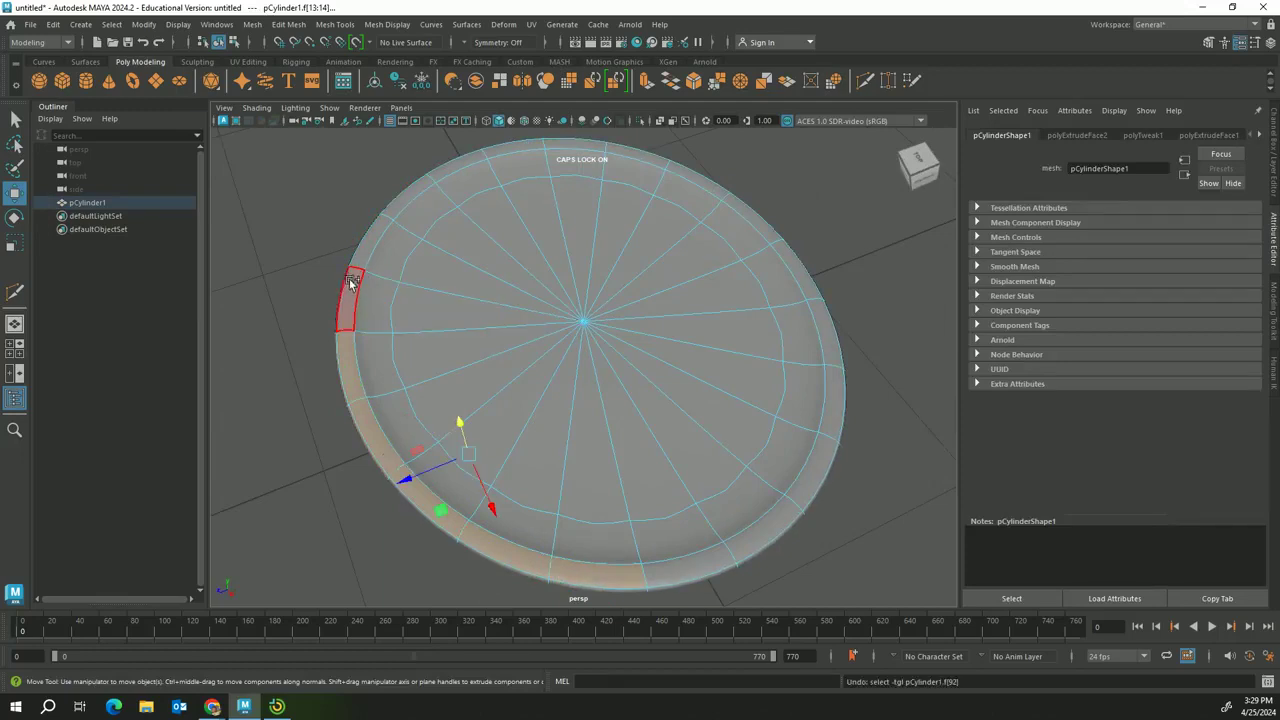
left_click(363, 237, "shift")
left_click(420, 200, "shift")
left_click(459, 165, "shift")
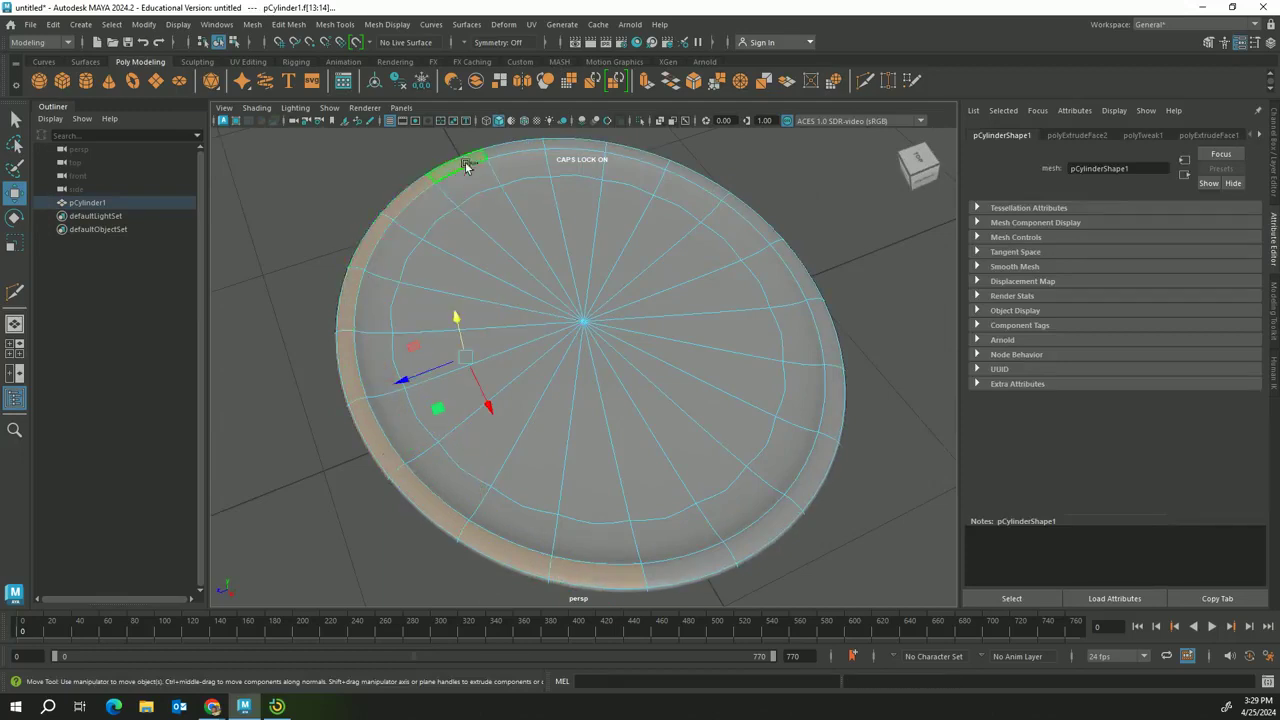
left_click(519, 146, "shift")
left_click(577, 146, "shift")
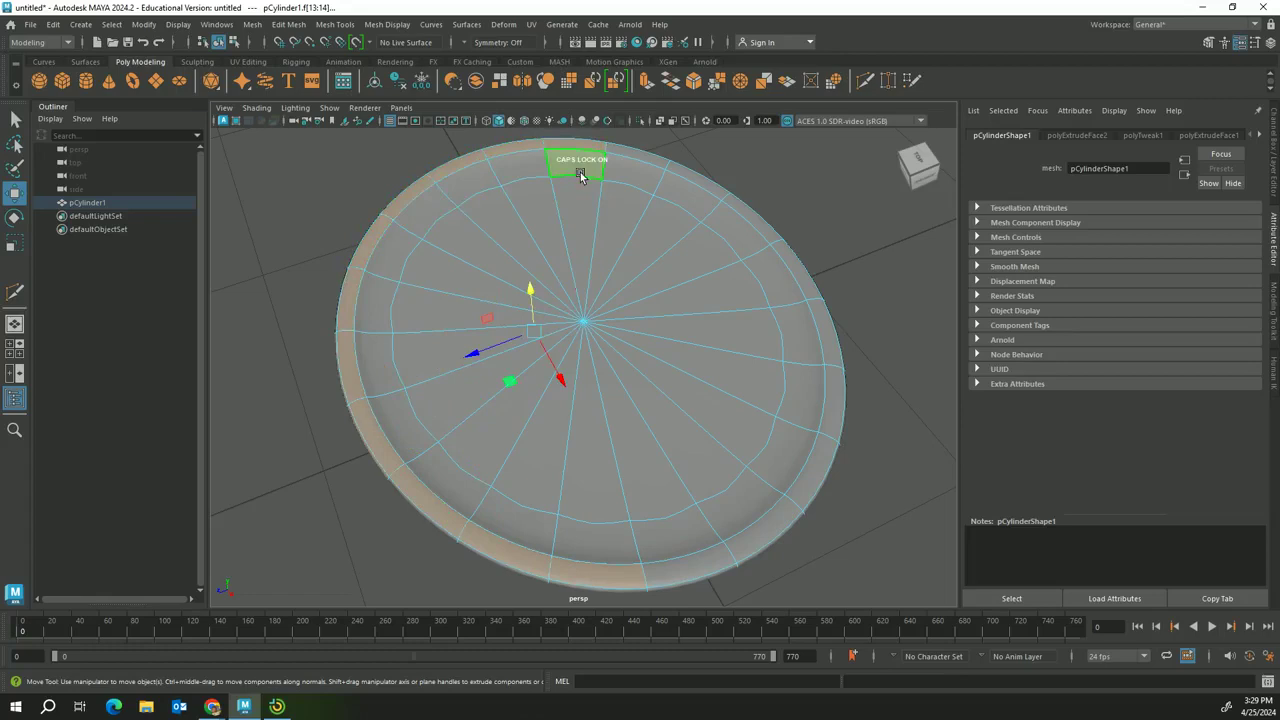
left_click(640, 162, "shift")
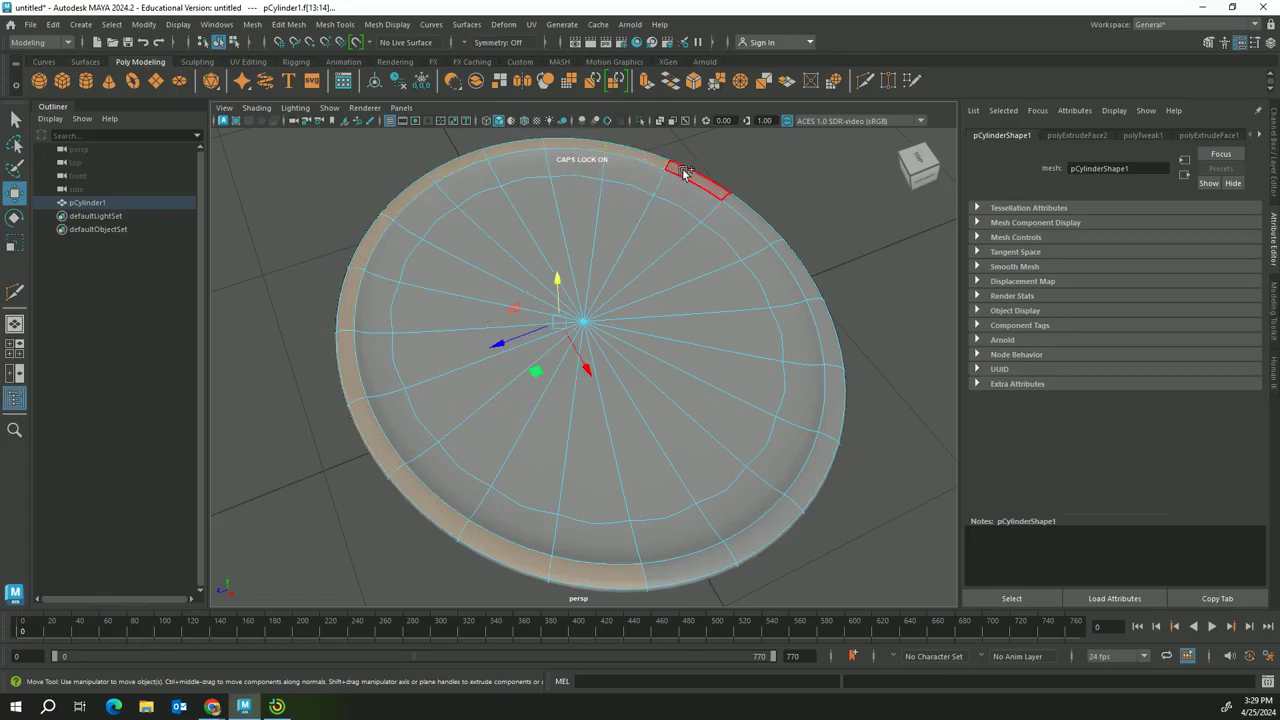
left_click(690, 175, "shift")
left_click(740, 207, "shift")
left_click(780, 251, "shift")
left_click(814, 322, "shift")
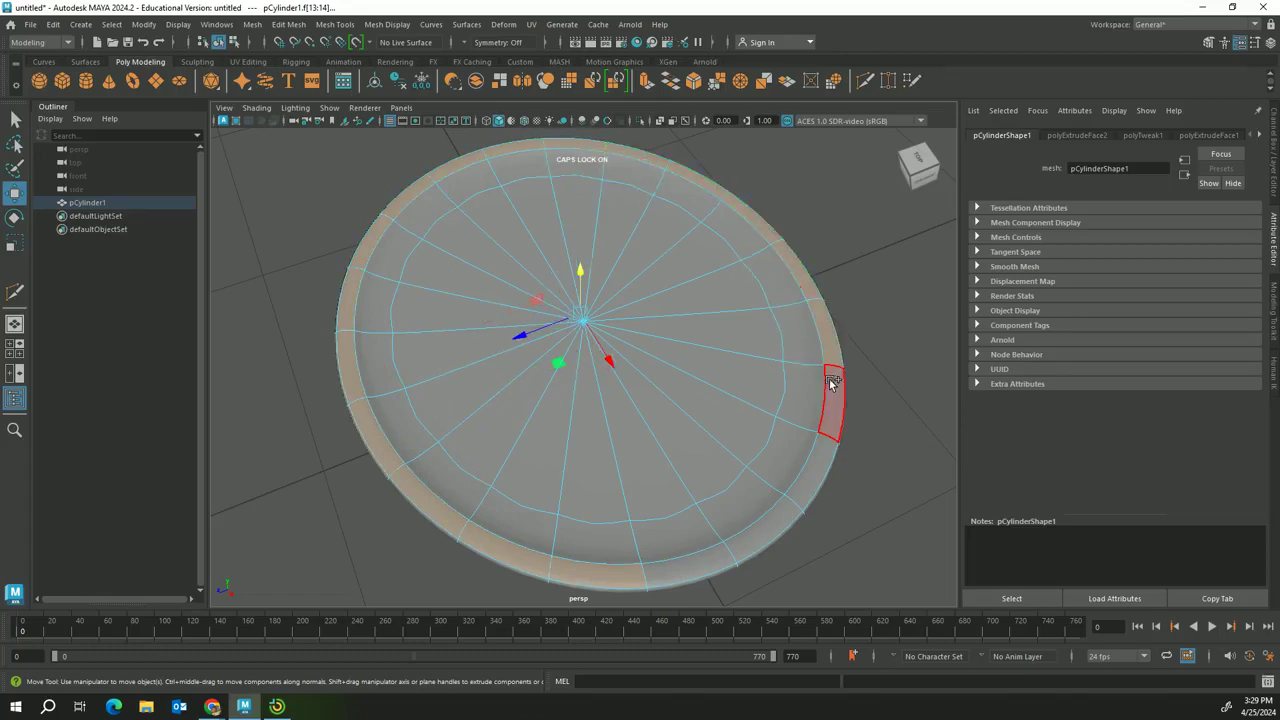
left_click(834, 390, "shift")
left_click(819, 474, "shift")
left_click(776, 527, "shift")
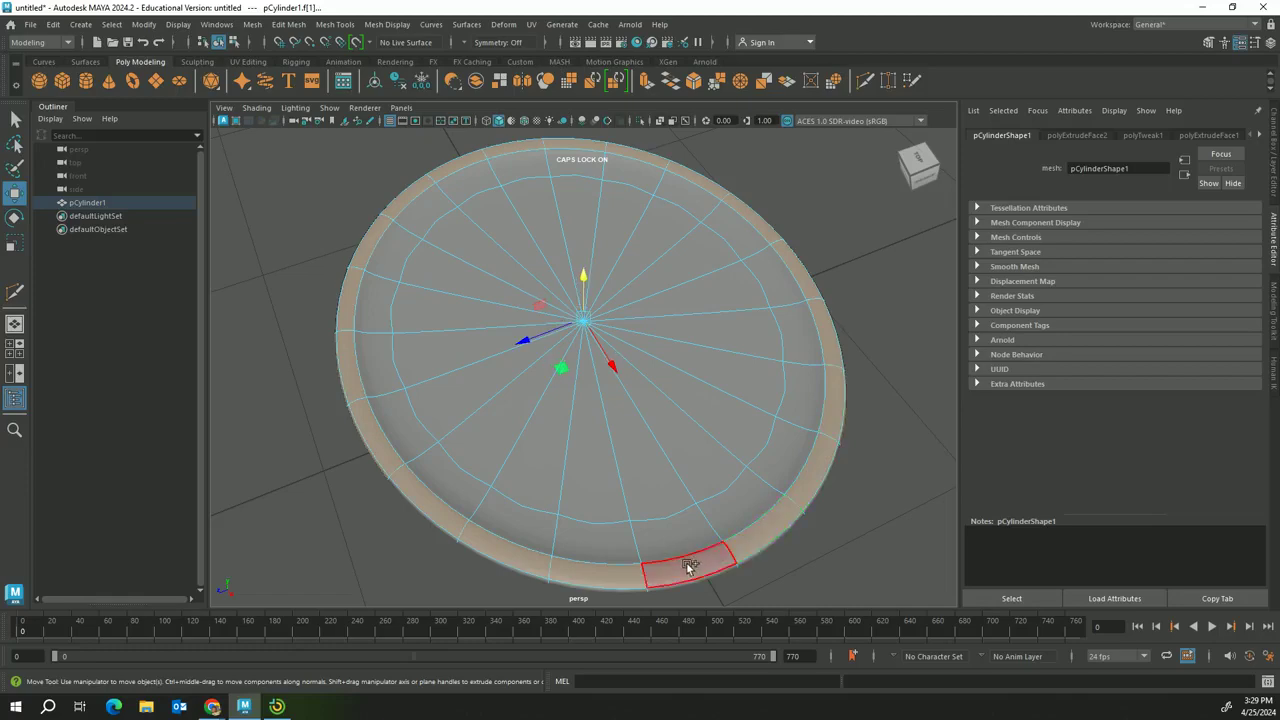
left_click(688, 566, "shift")
Extrude the selected rim faces slightly upward to form a raised lip around the disc.
left_click_drag(688, 566, 700, 350, "alt")
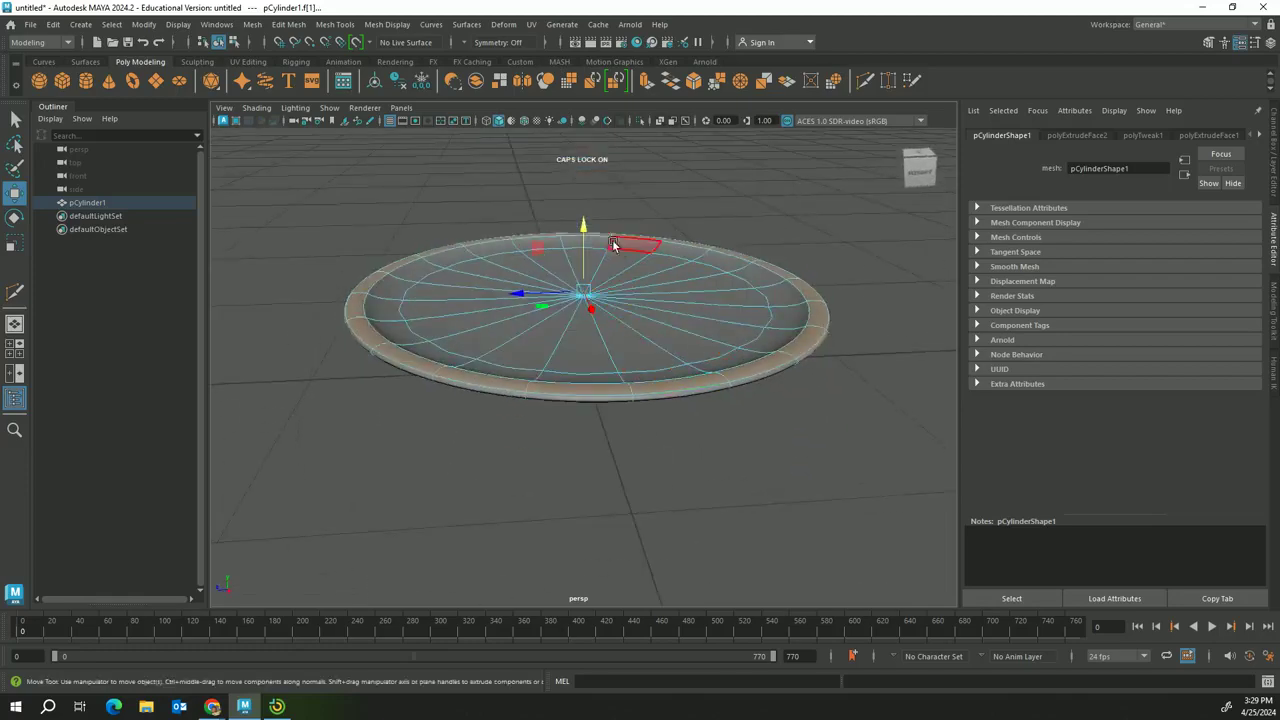
left_click_drag(585, 230, 585, 220, "shift")
left_click_drag(603, 506, 557, 560, "alt")
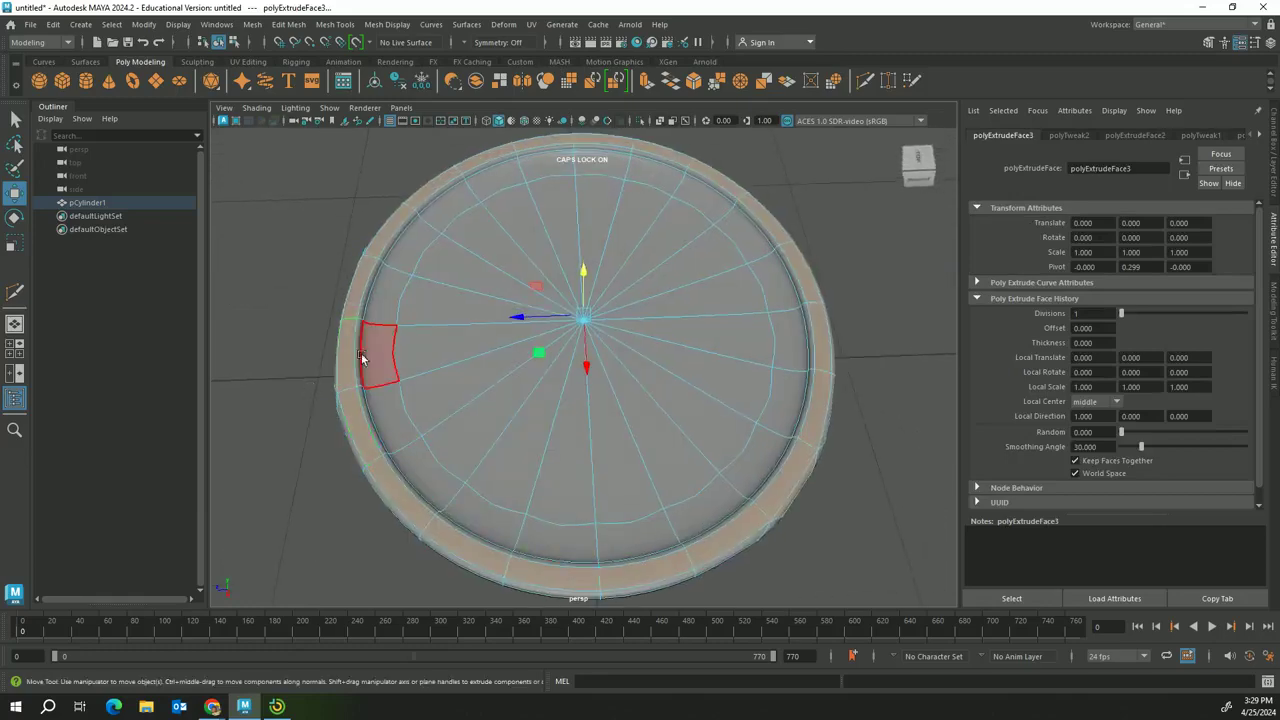
Return to object mode and select the whole disc to check its raised rim.
right_click_drag(362, 312, 427, 293)
left_click(331, 208)
left_click_drag(331, 208, 469, 246, "alt")
left_click(373, 380)
left_click_drag(373, 380, 402, 426, "alt")
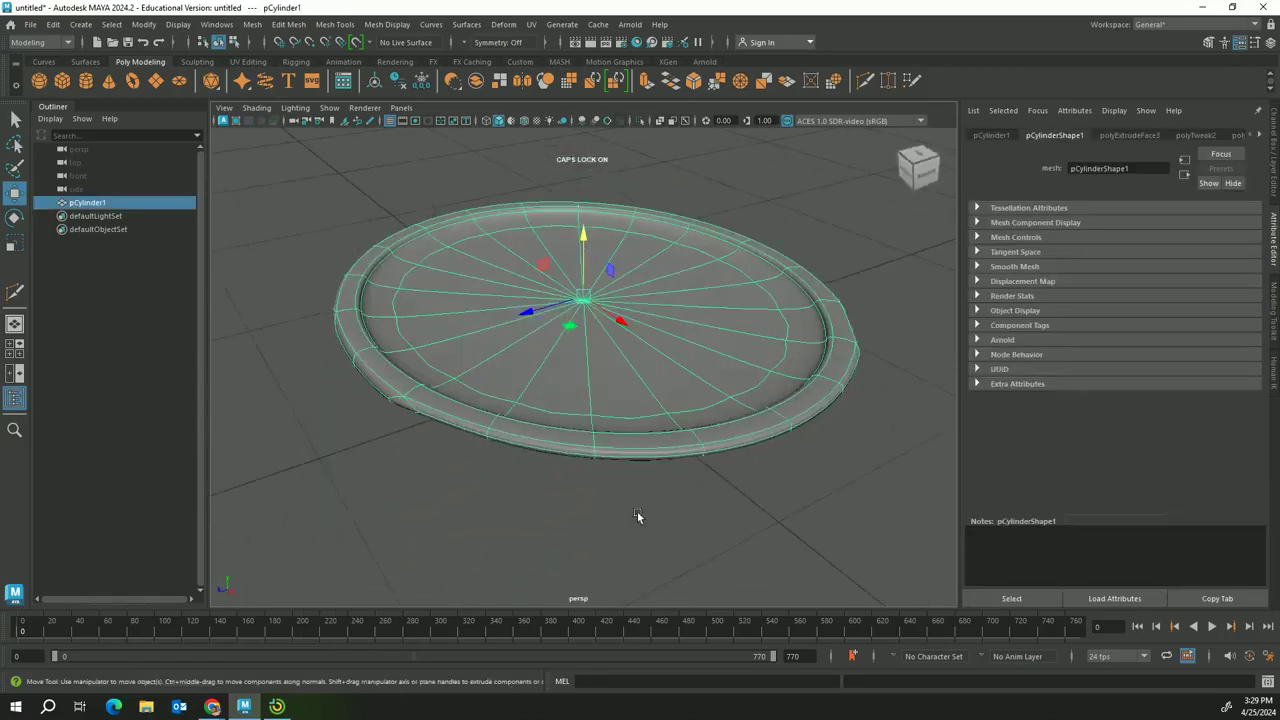
Examine the disc's raised rim from above and at a distance in object mode, and clear the selection.
left_click_drag(577, 377, 504, 401, "alt")
left_click(845, 265)
left_click_drag(845, 265, 630, 274, "alt")
left_click(630, 274)
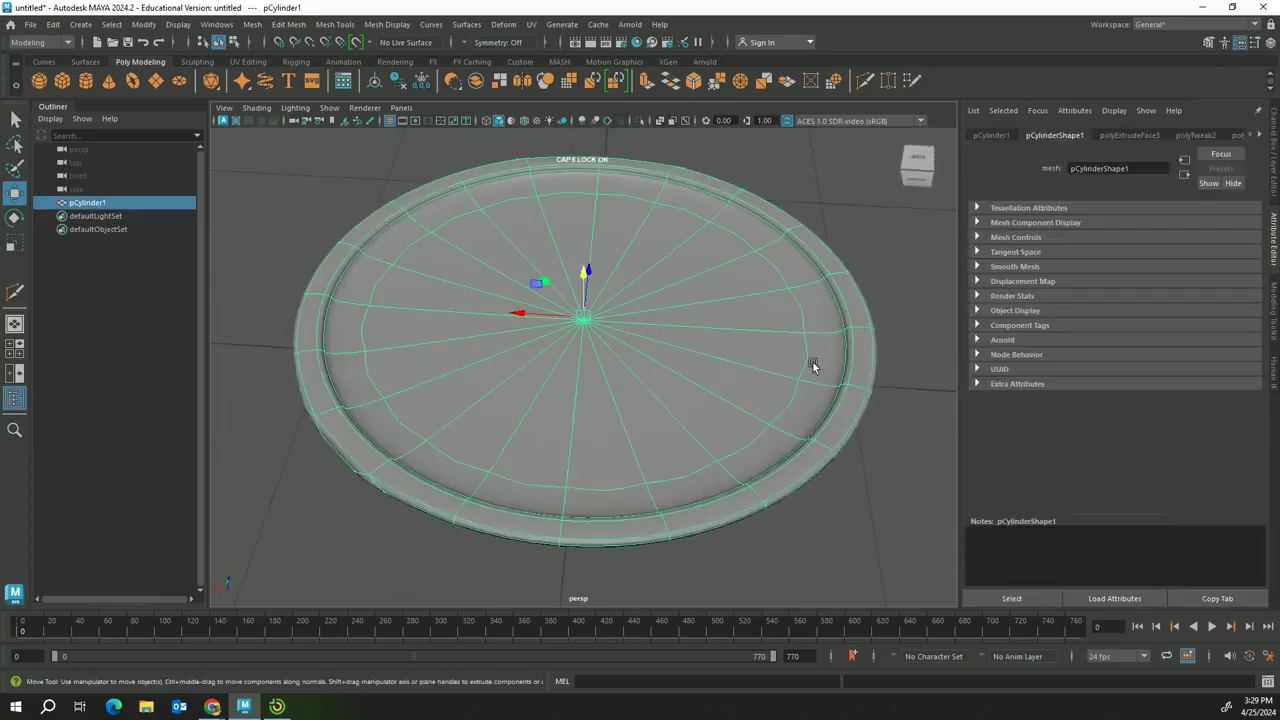
scroll(811, 363, "down", 6)
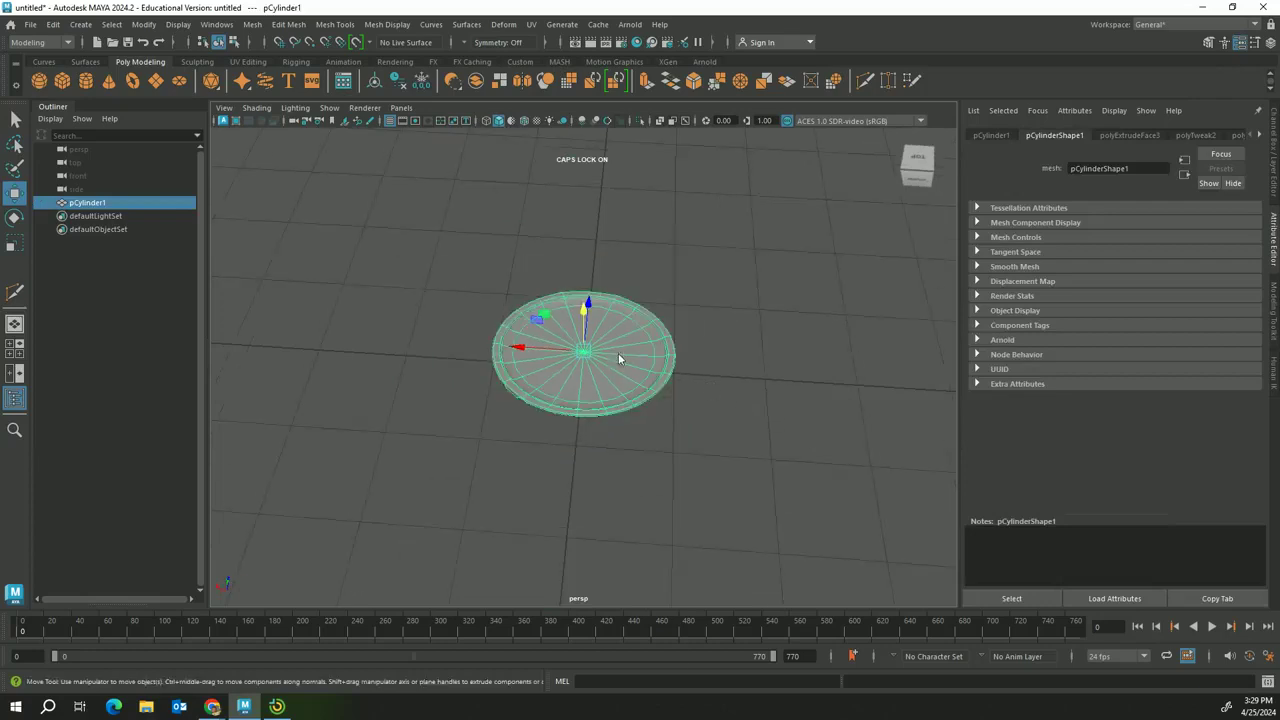
right_click_drag(618, 353, 668, 292)
left_click(740, 305)
left_click_drag(740, 305, 740, 268, "alt")
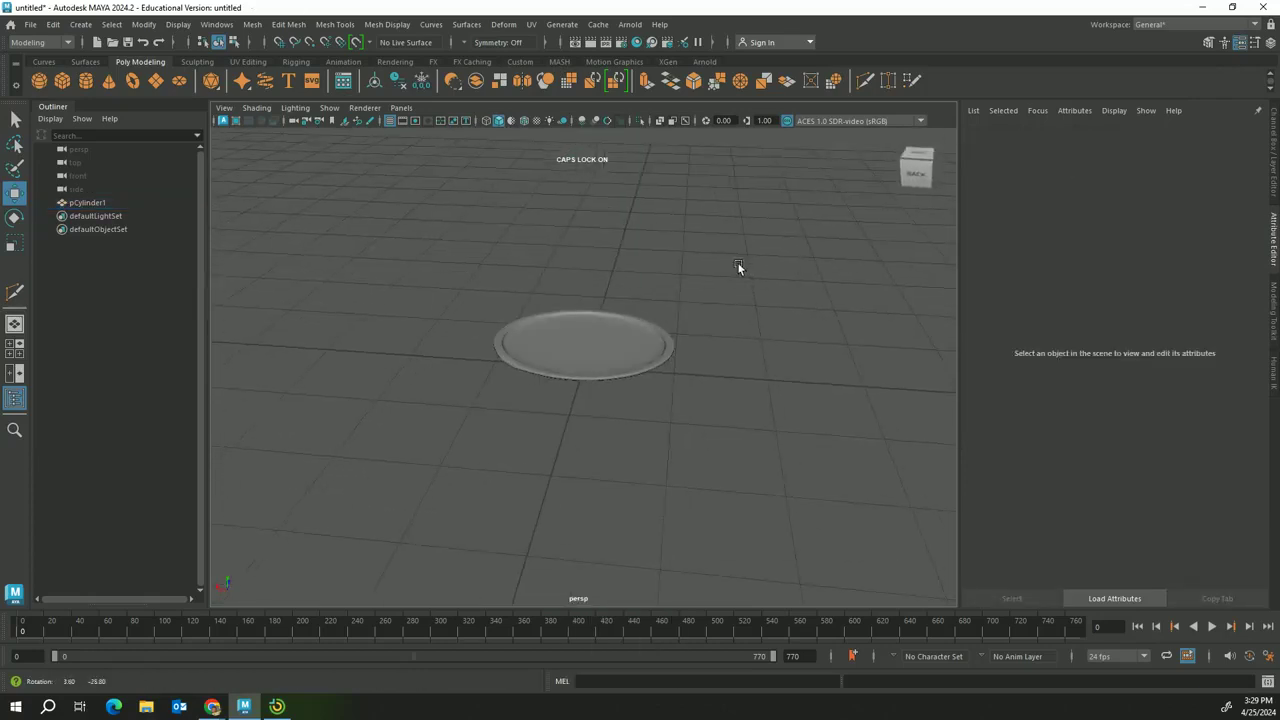
Select all the triangular faces forming the flat centre of the disc's underside.
left_click(685, 353)
left_click_drag(739, 423, 673, 357, "alt")
right_click_drag(611, 314, 614, 375)
scroll(622, 411, "up", 3)
scroll(566, 303, "up", 5)
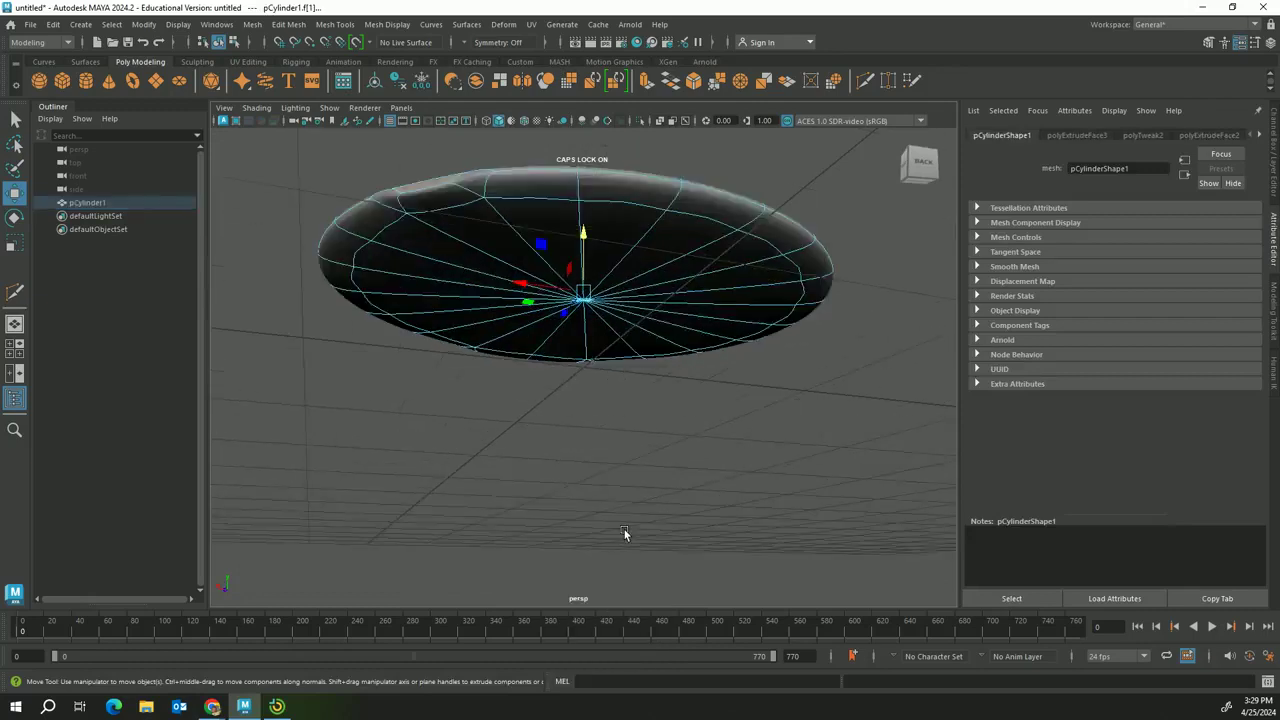
left_click(560, 338)
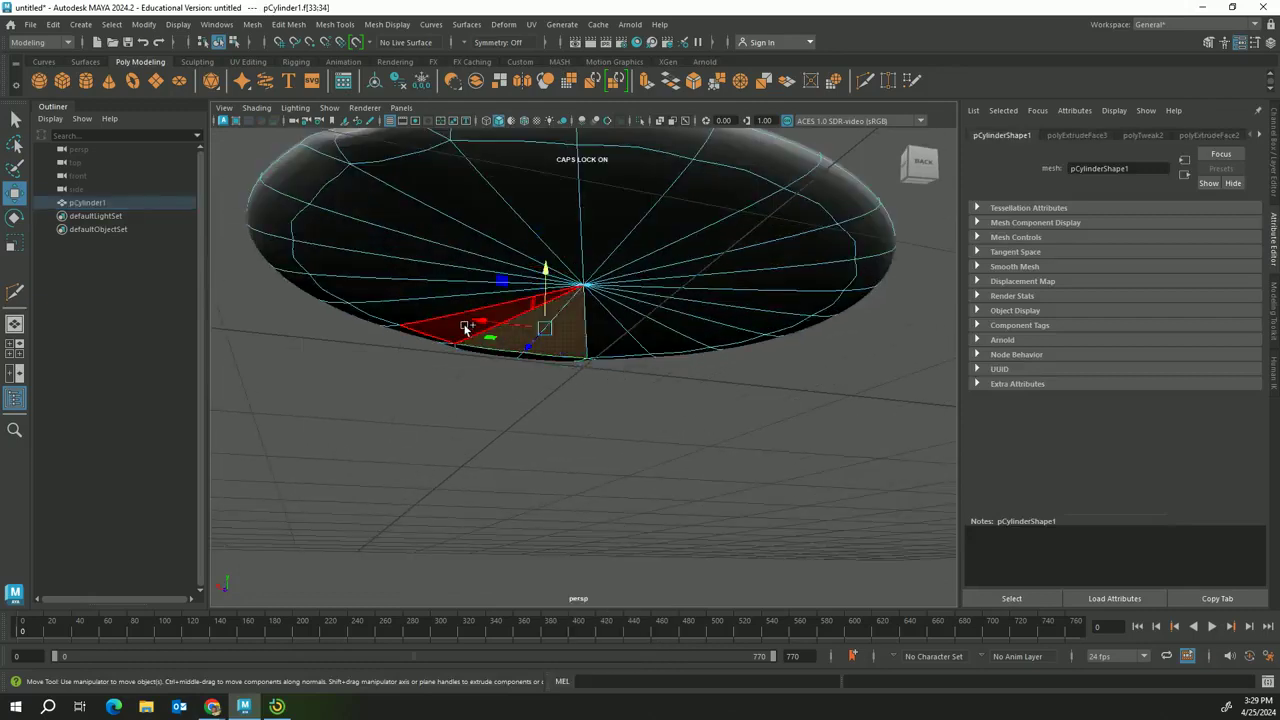
left_click(450, 318, "shift")
left_click(408, 316, "shift")
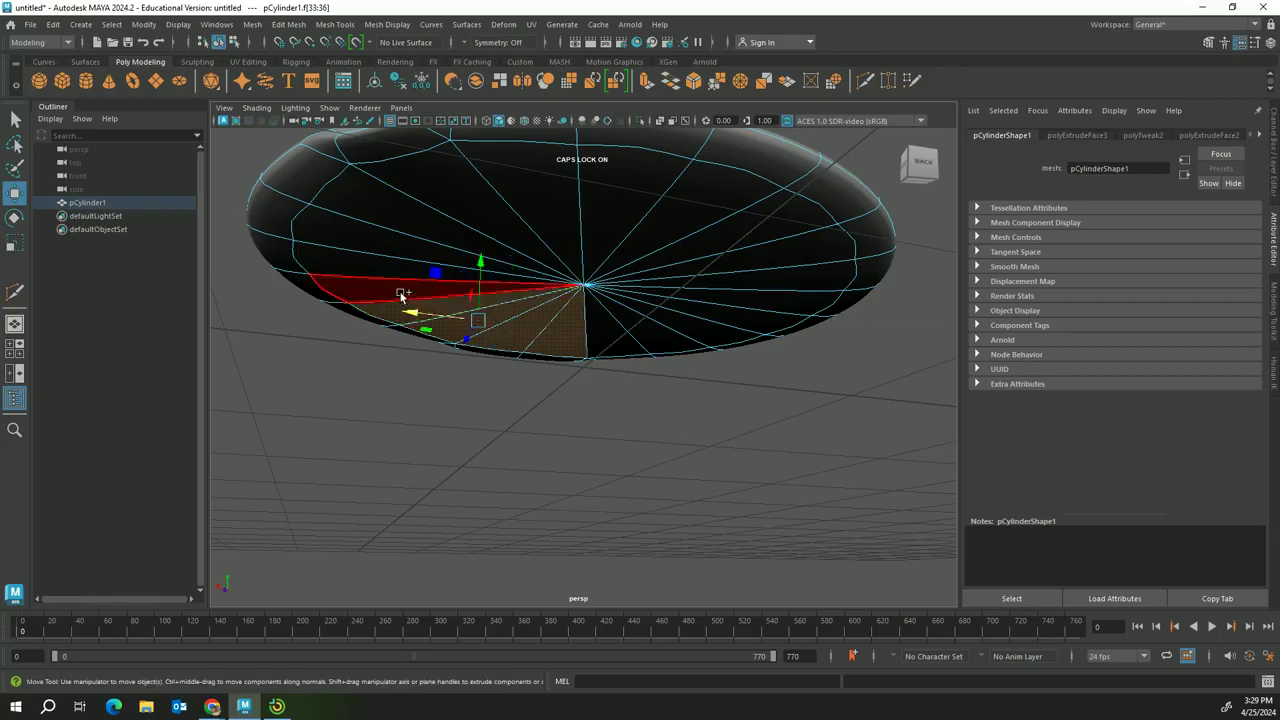
left_click(403, 294, "shift")
left_click(405, 266, "shift")
left_click(413, 247, "shift")
left_click(423, 226, "shift")
left_click(472, 212, "shift")
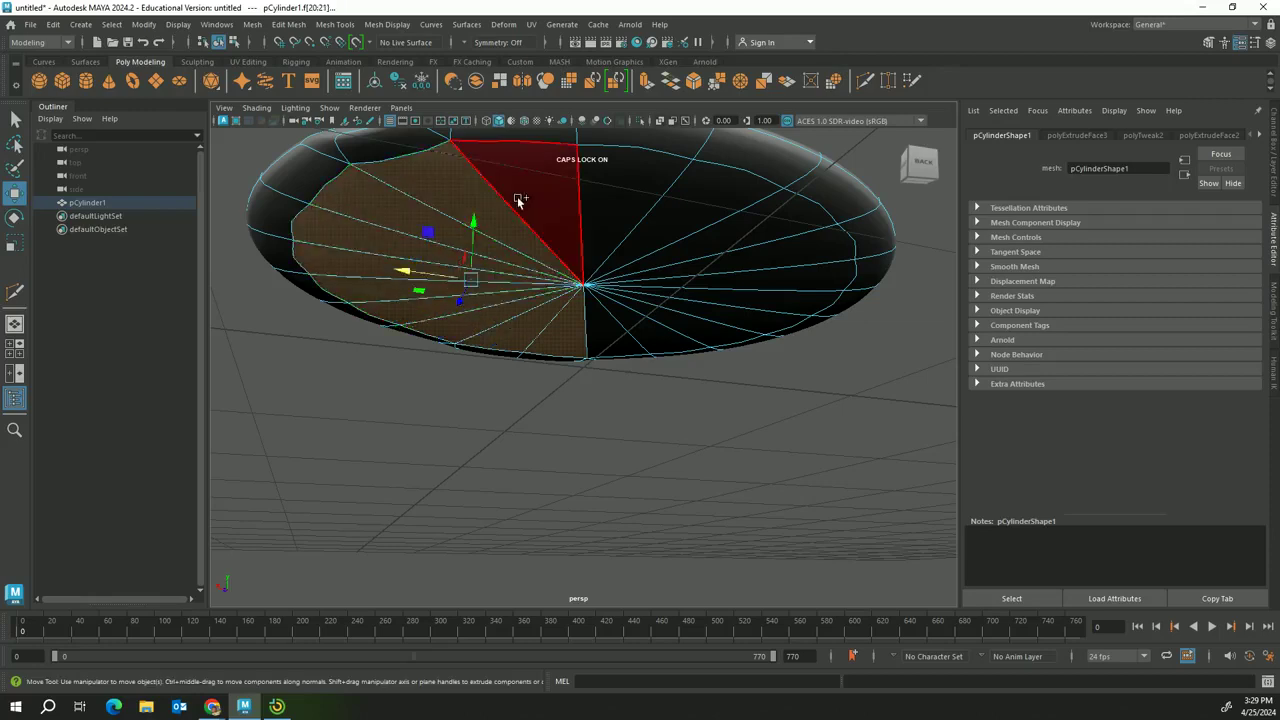
left_click(523, 200, "shift")
left_click(610, 245, "shift")
left_click(690, 215, "shift")
left_click(704, 224, "shift")
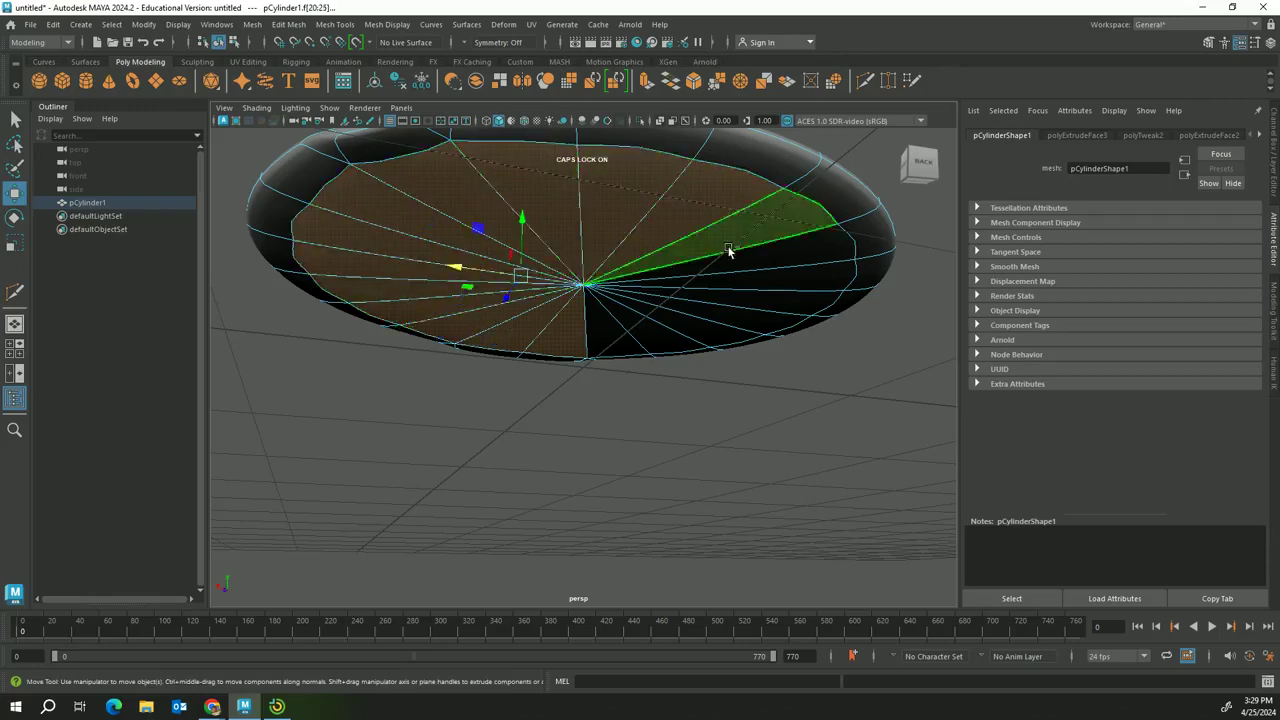
left_click(729, 251, "shift")
left_click(749, 283, "shift")
left_click(749, 294, "shift")
left_click(727, 307, "shift")
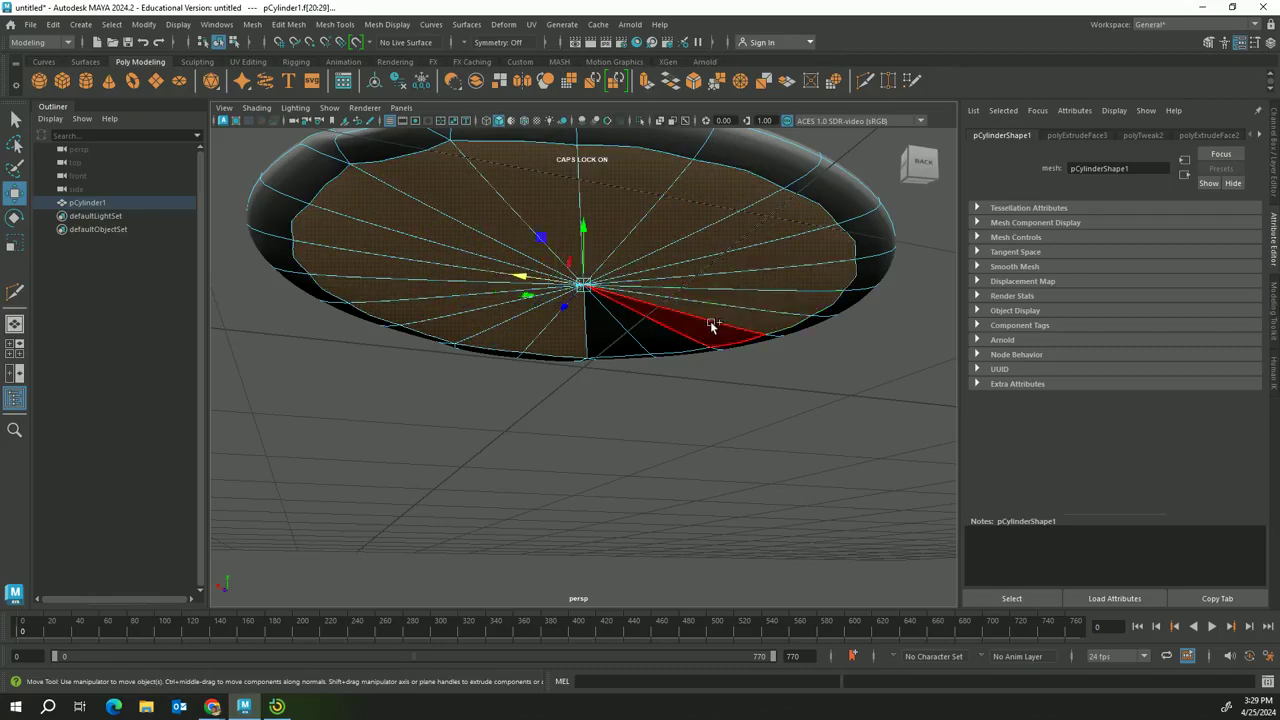
left_click(709, 323, "shift")
left_click(670, 337, "shift")
left_click(623, 342, "shift")
Adjust the height of the selected underside faces slightly to shape the disc's base, then return to object mode and clear the selection.
left_click_drag(583, 250, 584, 260)
left_click_drag(605, 326, 594, 429, "alt")
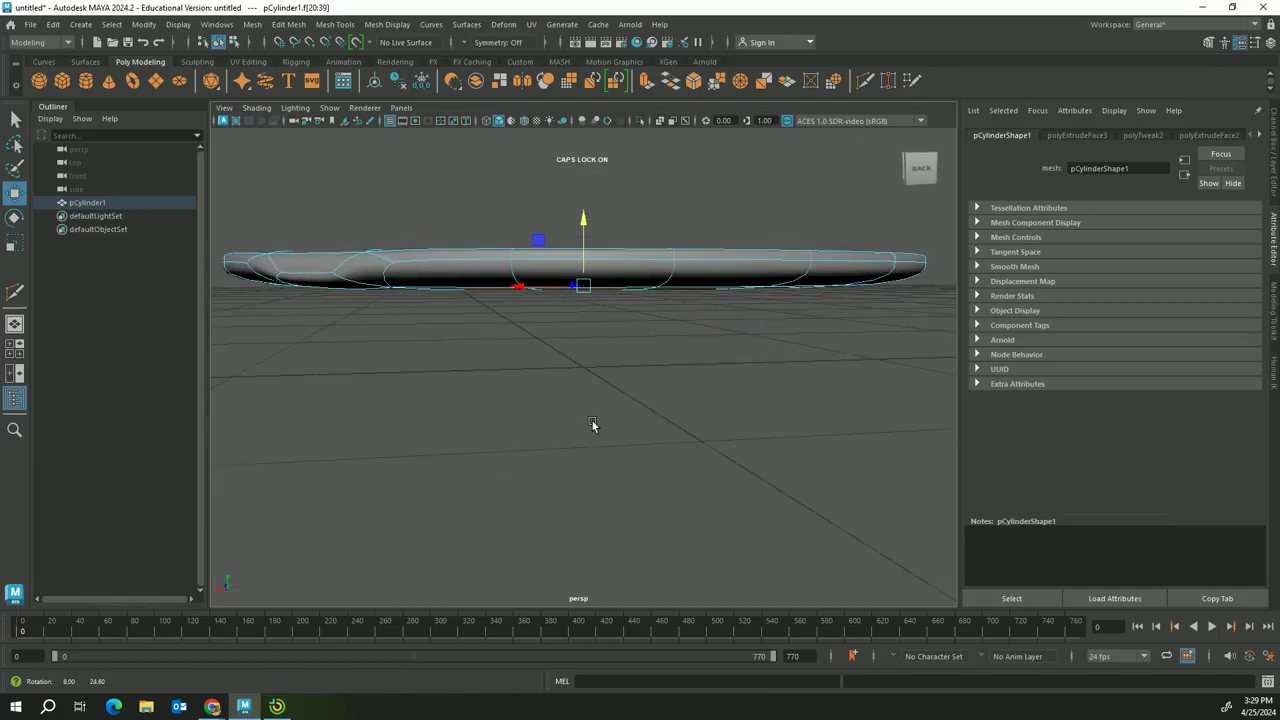
left_click_drag(589, 234, 585, 225)
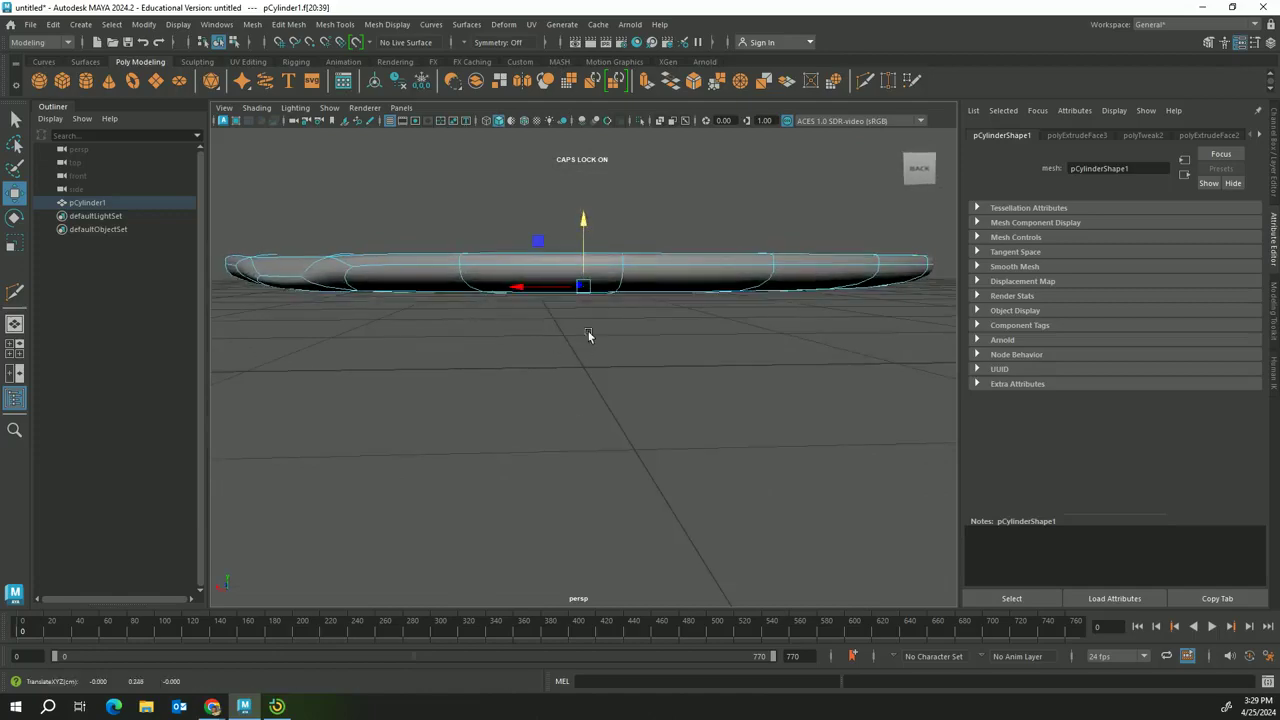
left_click_drag(588, 336, 577, 365, "alt")
right_click_drag(603, 294, 672, 272)
left_click(717, 174)
scroll(718, 255, "down", 4)
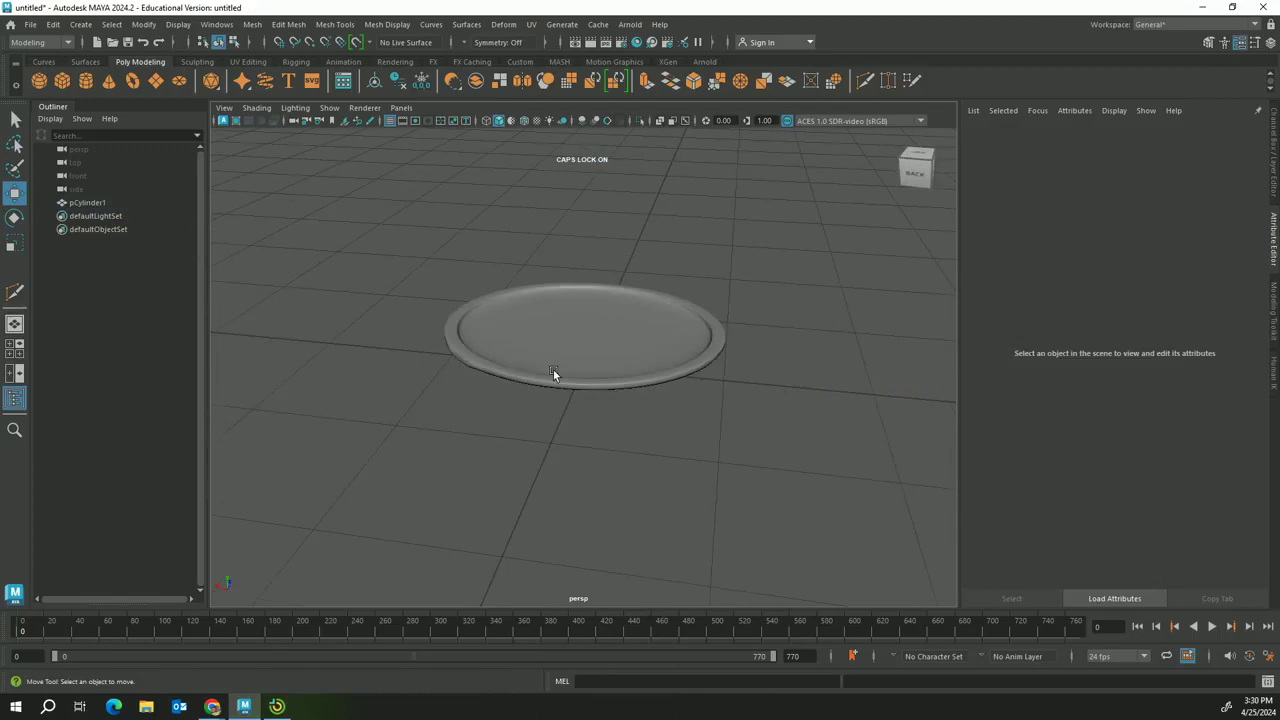
middle_click_drag(728, 330, 474, 254, "alt")
scroll(474, 254, "down", 2)
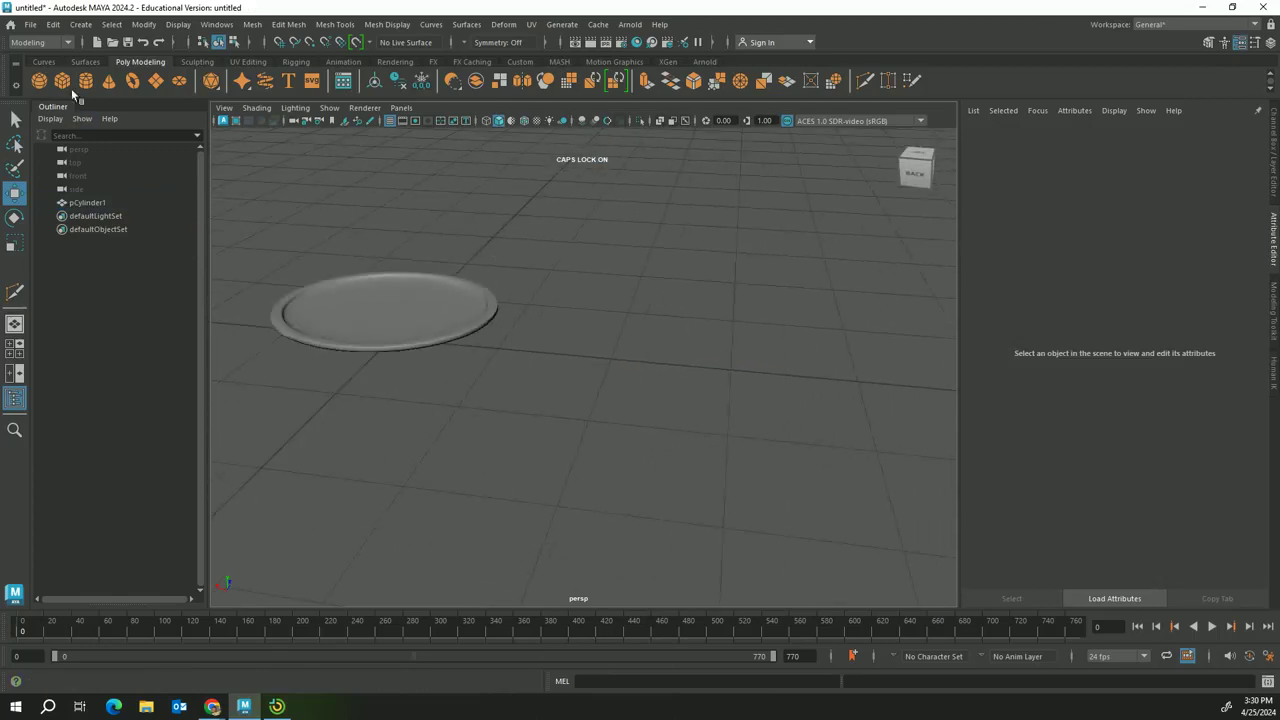
left_click(84, 81)
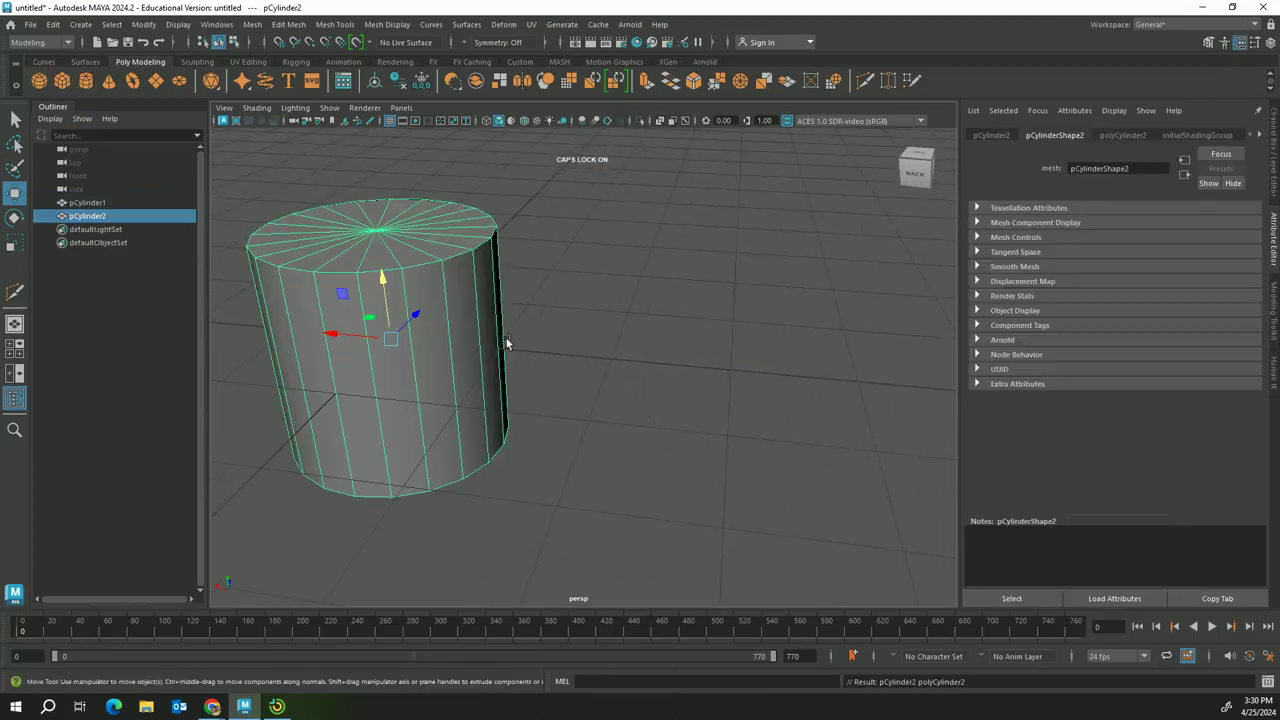
key("Delete")
Create a polygon cube and move it to about -3.11 cm along X, clear of the disc.
left_click(62, 80)
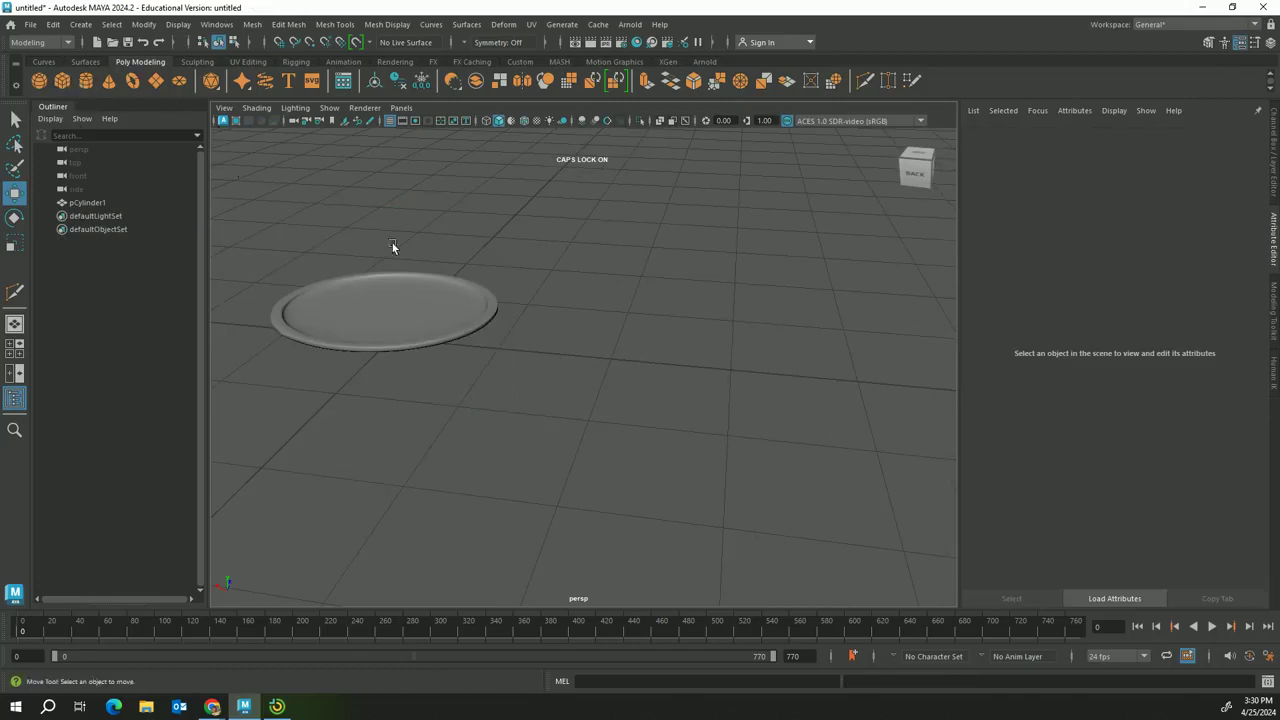
left_click_drag(346, 335, 702, 318)
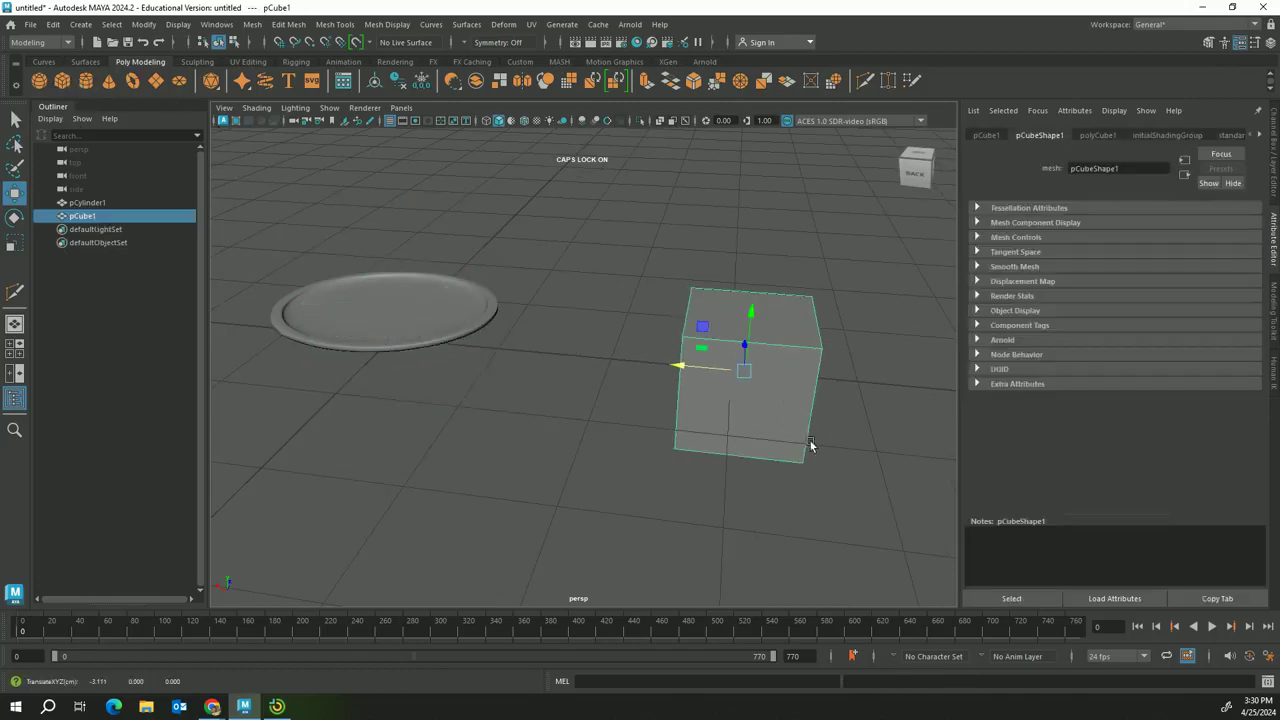
middle_click_drag(811, 430, 580, 305, "alt")
Extrude the cube's top face and scale it inward to leave a thin border around the opening.
right_click(560, 242)
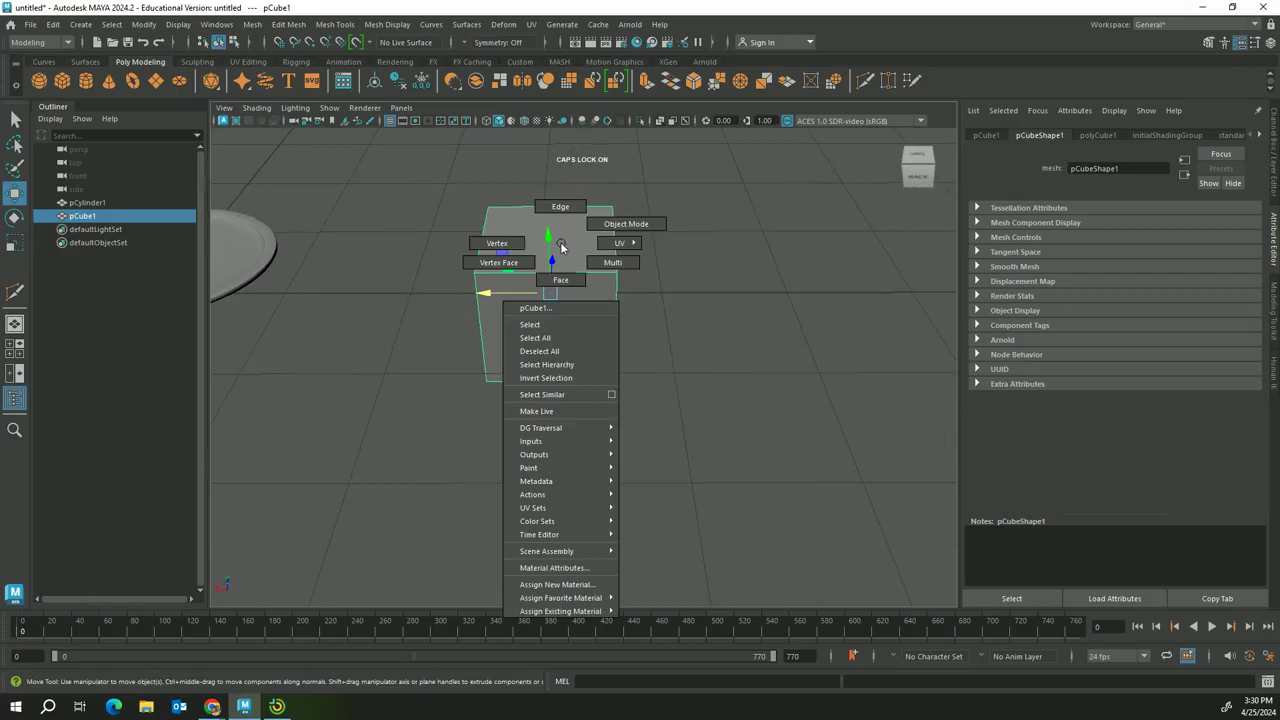
left_click(563, 286)
left_click(555, 246)
key("r")
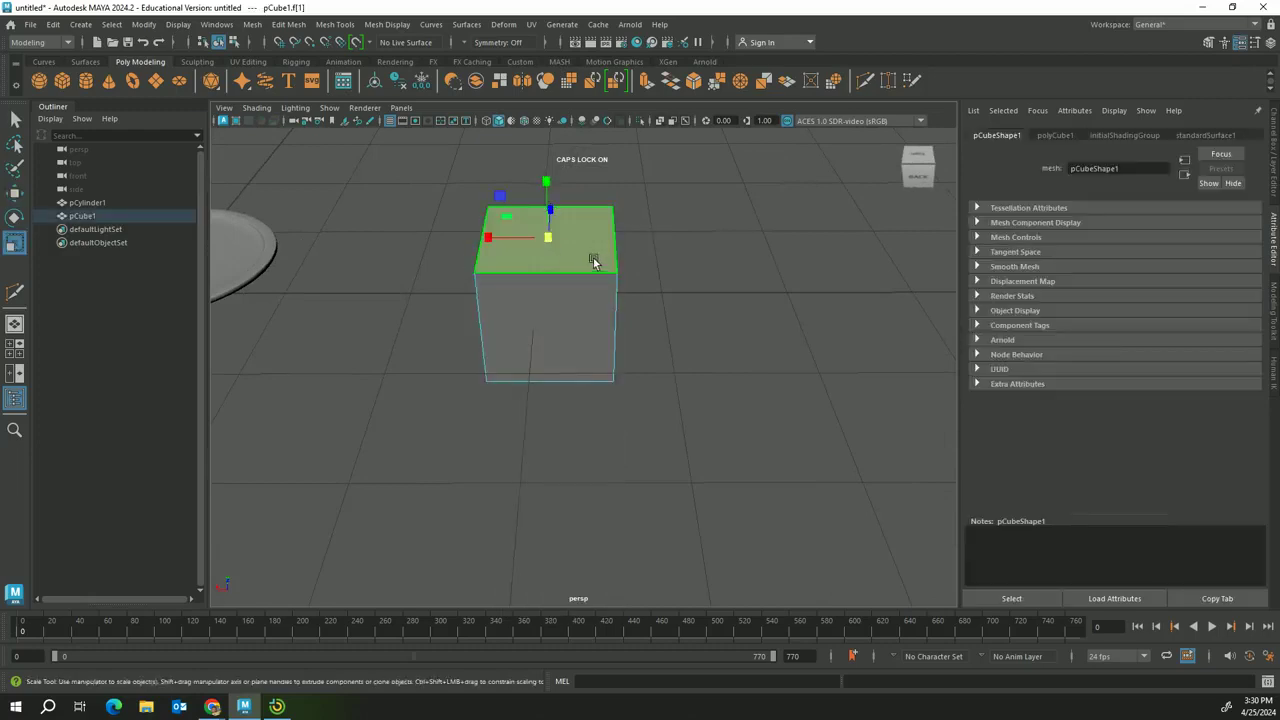
left_click_drag(550, 241, 625, 218)
Extrude the inset face down almost to the base to hollow the cube, and turn on smooth mesh preview.
key("ctrl+e")
left_click_drag(543, 172, 549, 254)
left_click_drag(550, 300, 552, 367, "alt")
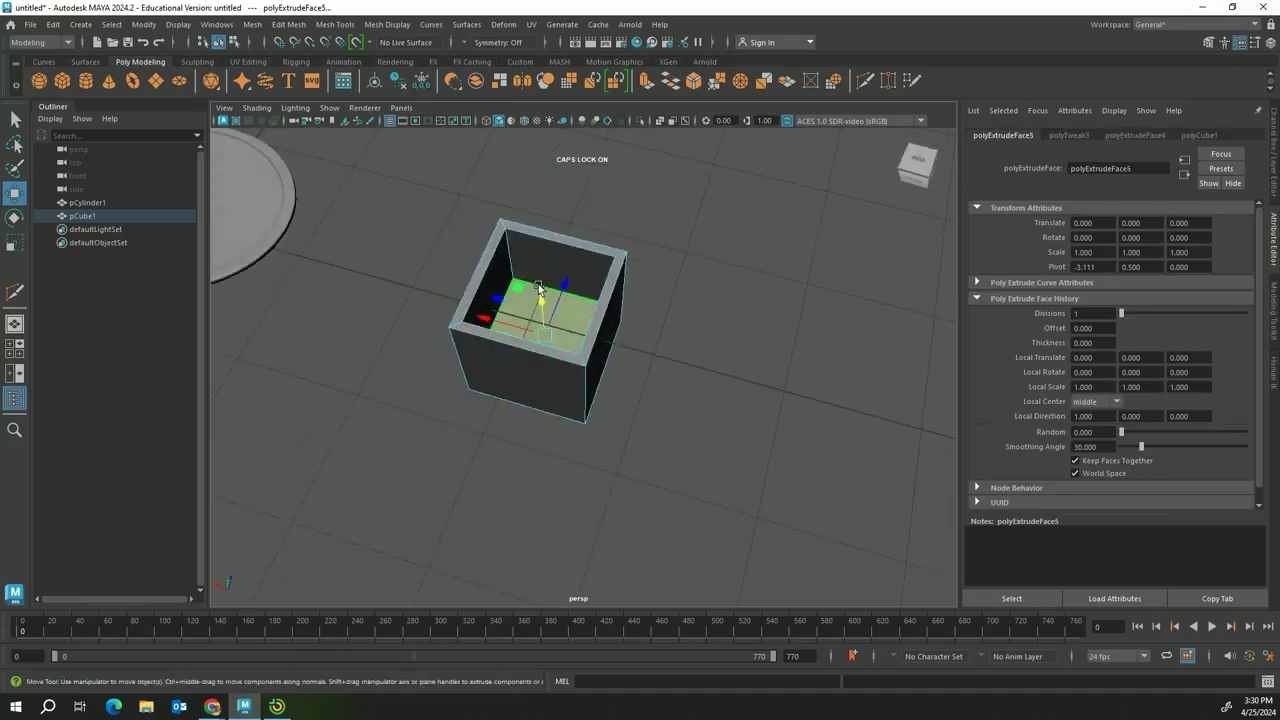
mouse_move(541, 296)
left_mouse_down()
mouse_move(537, 318)
mouse_move(541, 307)
left_mouse_up()
key("3")
left_click_drag(726, 371, 726, 306, "alt")
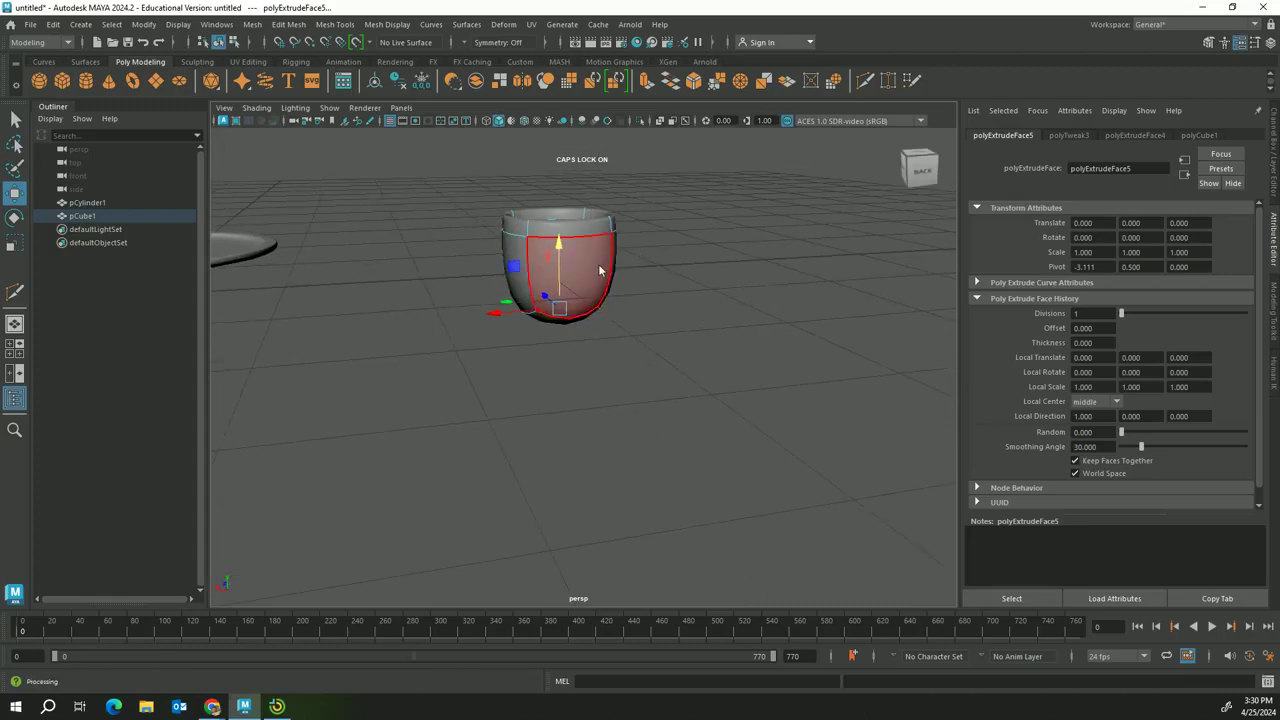
Scale the whole smoothed cube up uniformly and reduce its height slightly to form a wide bowl.
right_click_drag(586, 262, 655, 247)
key("r")
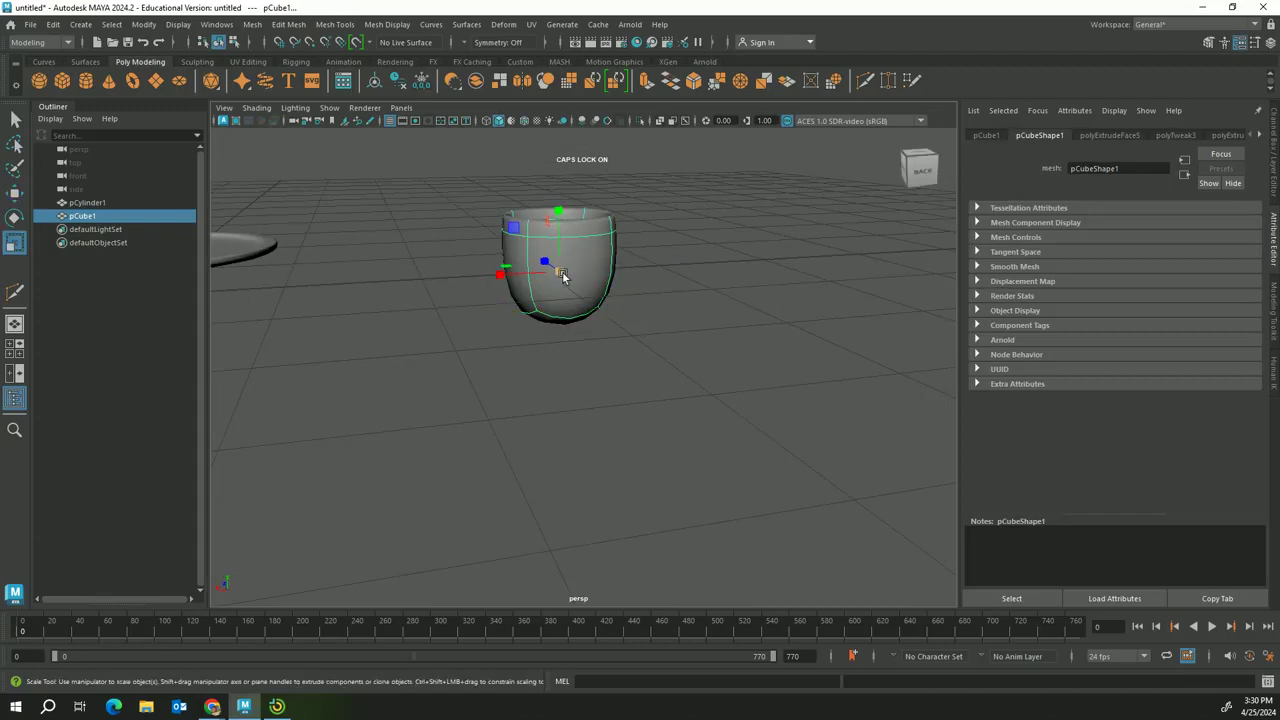
left_click_drag(561, 273, 697, 297)
left_click_drag(560, 212, 563, 226)
left_click(690, 400)
left_click_drag(700, 420, 707, 530, "alt")
left_click(569, 301)
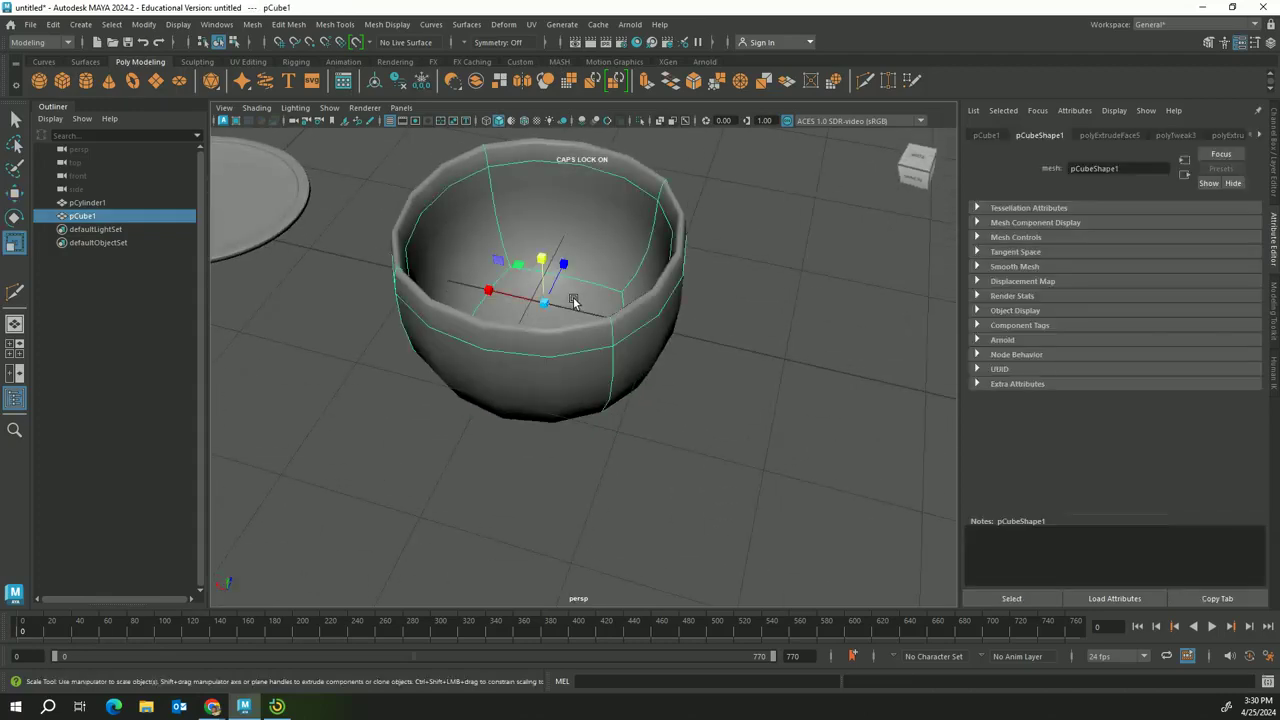
left_click_drag(571, 298, 657, 327, "alt")
right_click_drag(663, 365, 573, 401, "alt")
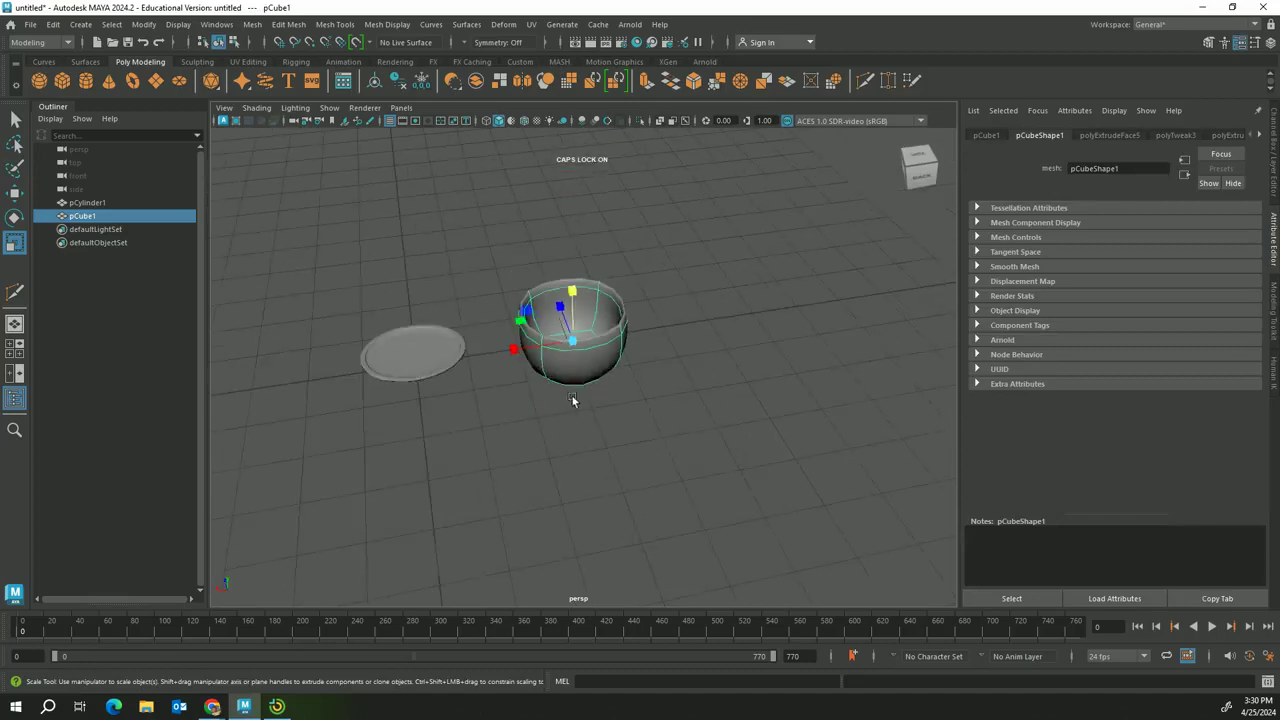
Duplicate the bowl along the X axis, placing the copy on the side away from the disc.
key("w")
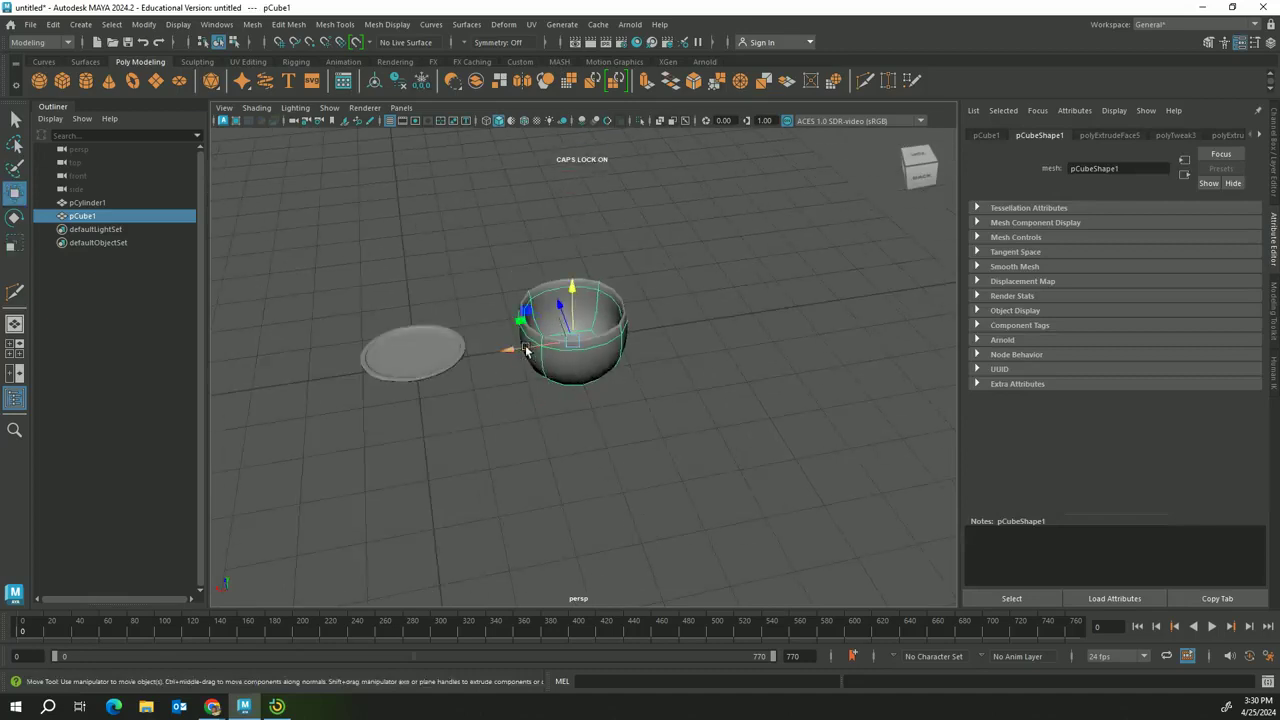
left_click_drag(526, 348, 769, 354, "shift")
middle_click_drag(769, 354, 645, 376, "alt")
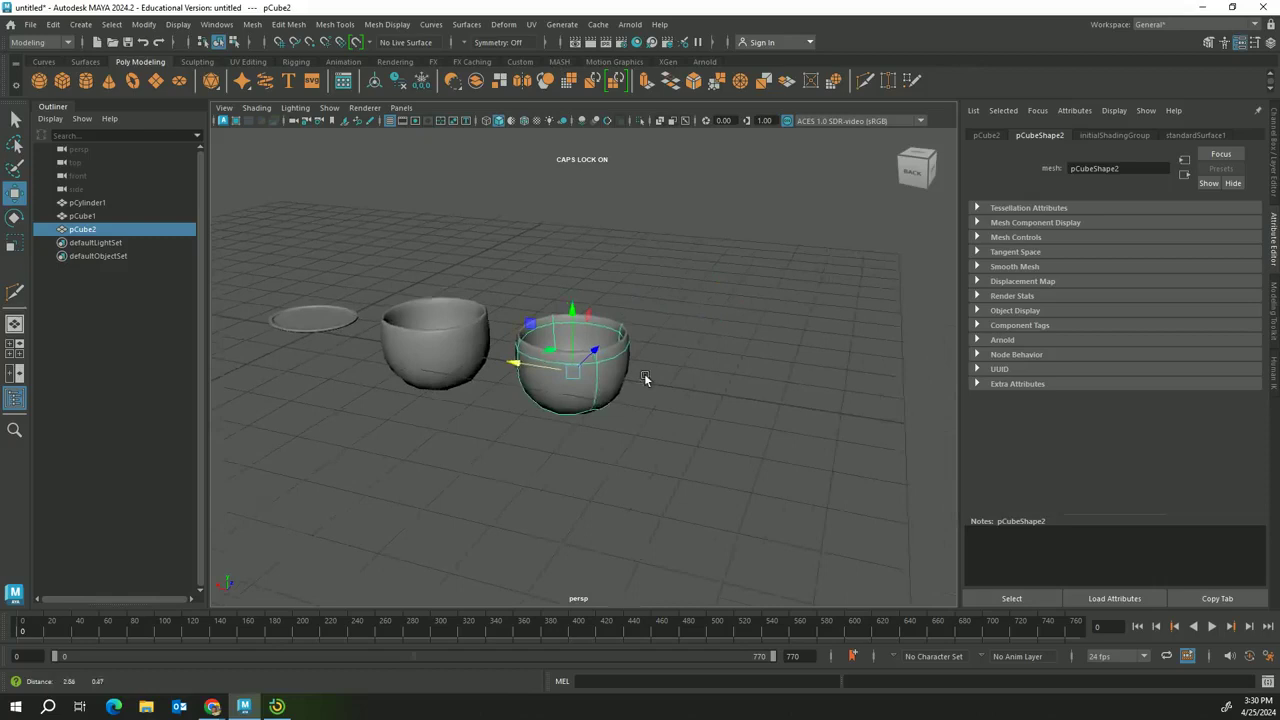
Stretch the duplicated bowl vertically to about twice its height to form a tall cup.
left_click_drag(644, 376, 545, 252, "alt")
key("r")
left_click_drag(583, 356, 575, 417, "alt")
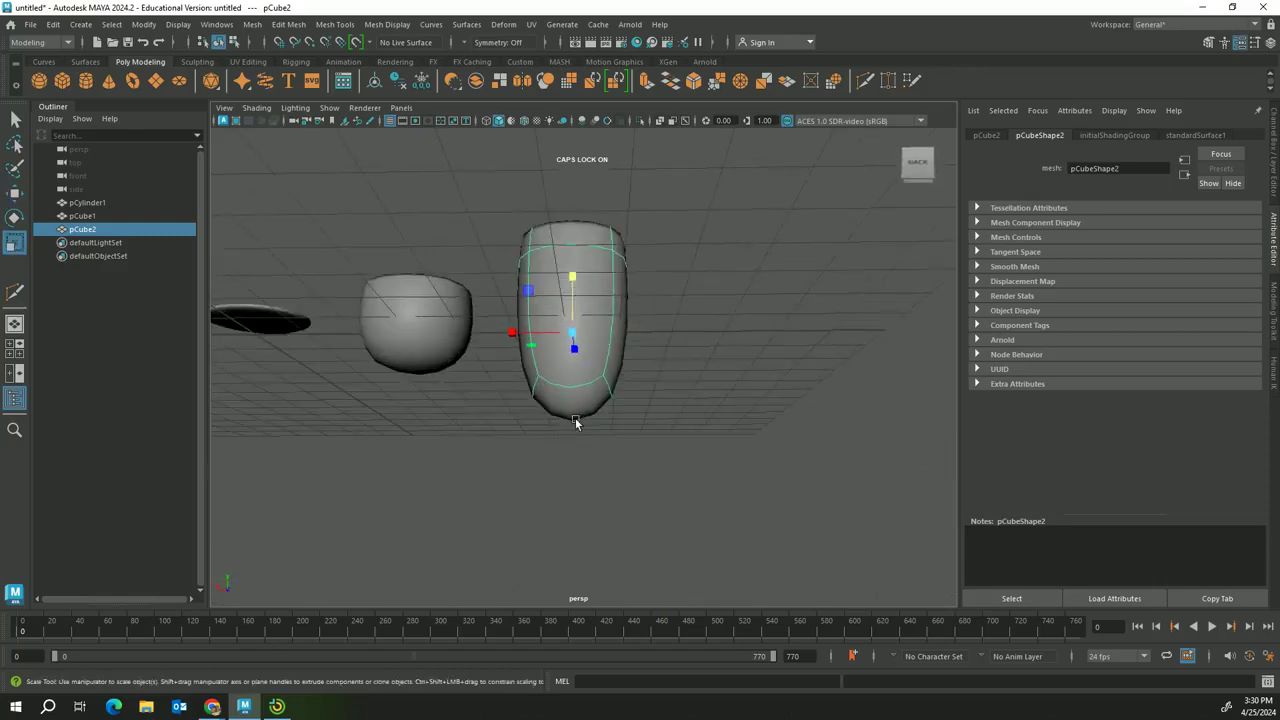
Extrude the tall cup's bottom face with a slight inward scale to flatten its base, then return to object mode.
right_click_drag(573, 312, 573, 385)
left_click(579, 398)
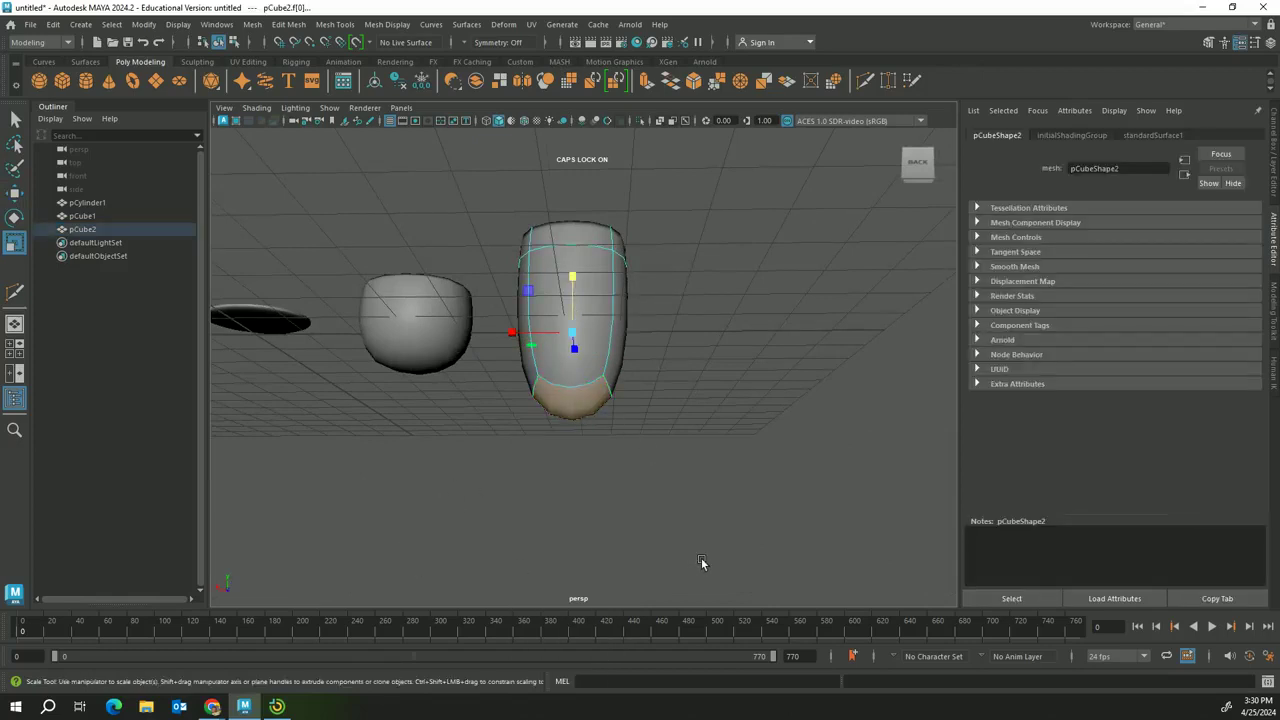
left_click_drag(701, 562, 569, 391, "alt")
left_click(644, 418)
left_click(503, 373)
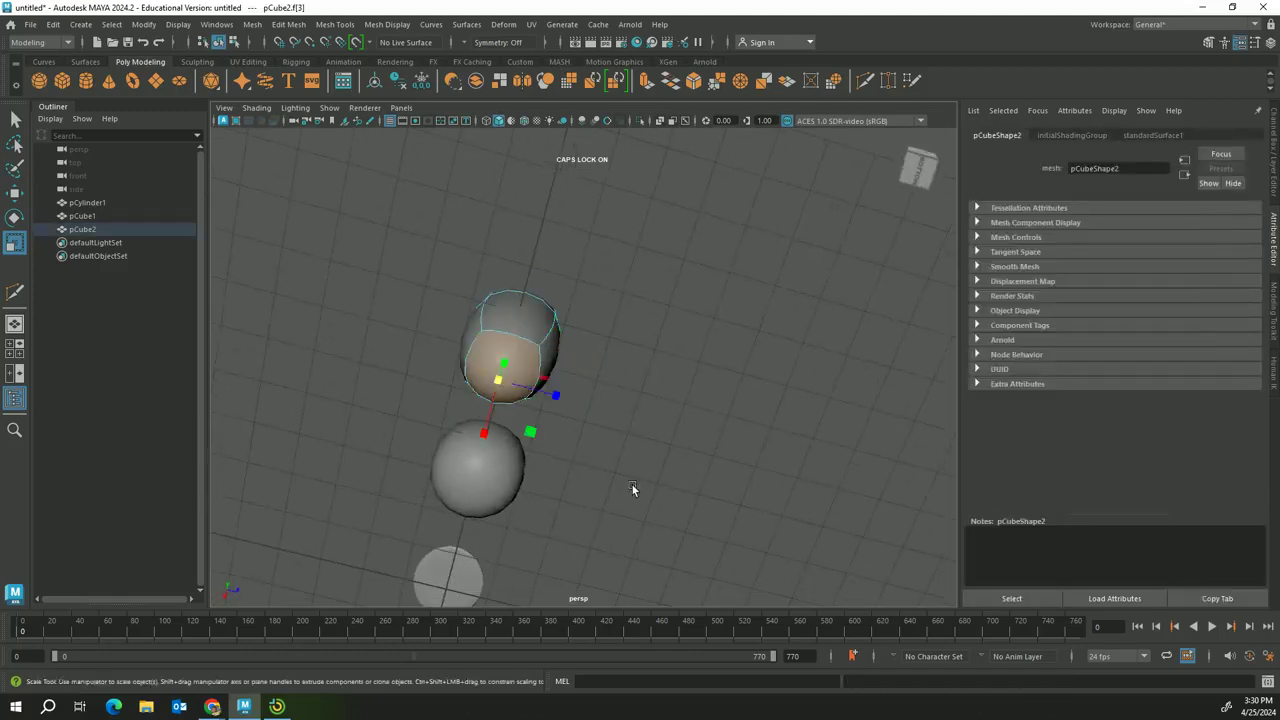
left_click_drag(500, 376, 497, 374, "shift")
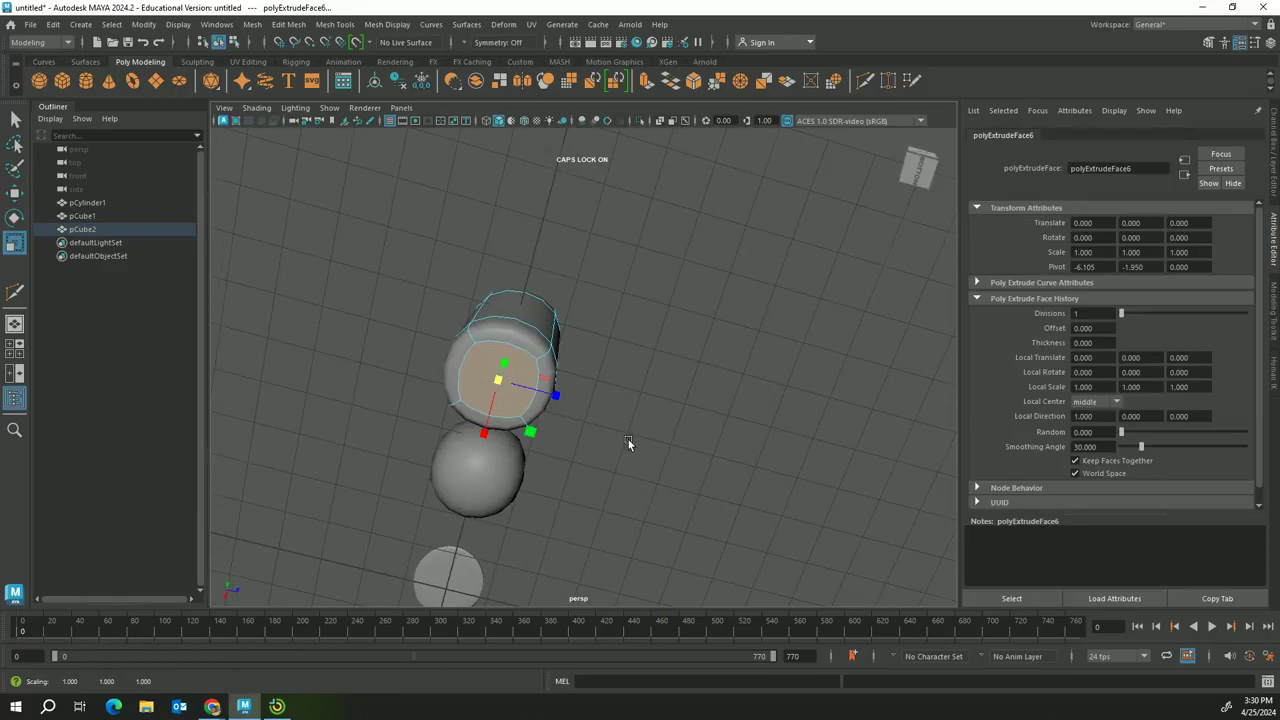
left_click_drag(628, 439, 576, 442, "alt")
right_click_drag(481, 311, 557, 292)
left_click(600, 300)
left_click_drag(547, 340, 620, 405, "alt")
Move the tall cup closer to the bowl, to about -5.6 cm in X and 1.46 cm in Y, and deselect it.
left_click(593, 407)
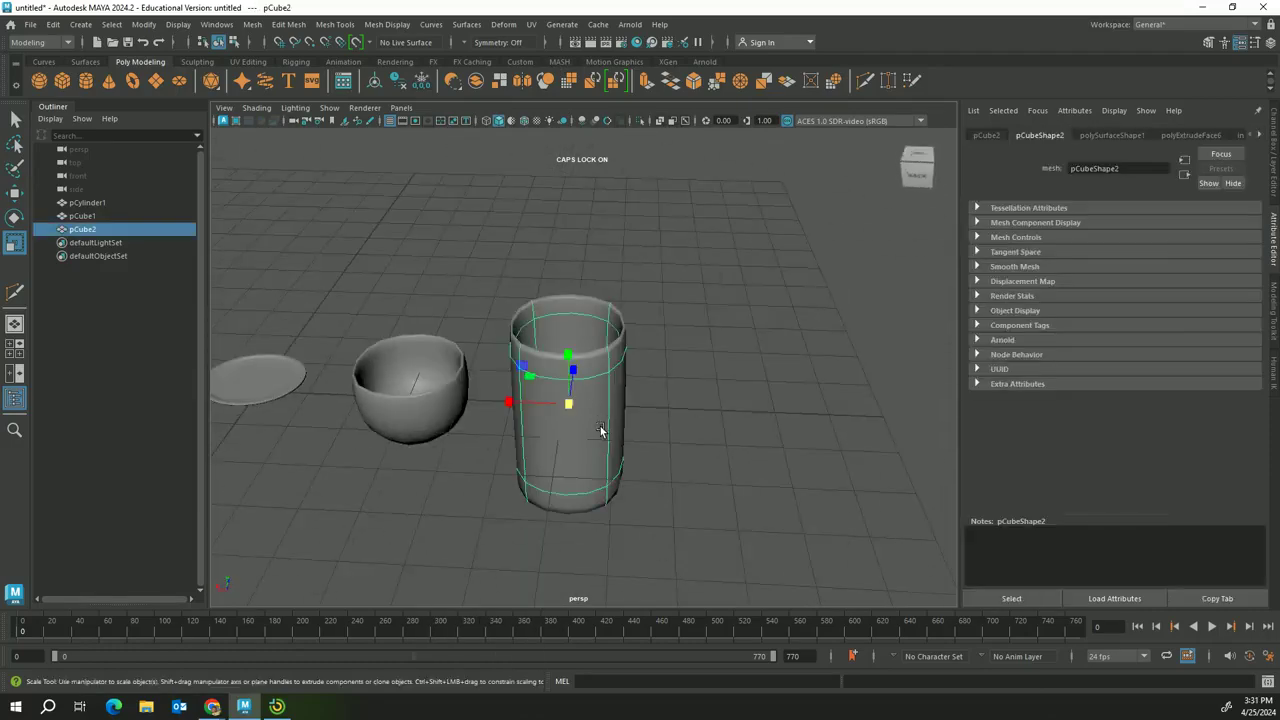
key("w")
left_click_drag(520, 402, 482, 400)
left_click_drag(539, 358, 551, 282)
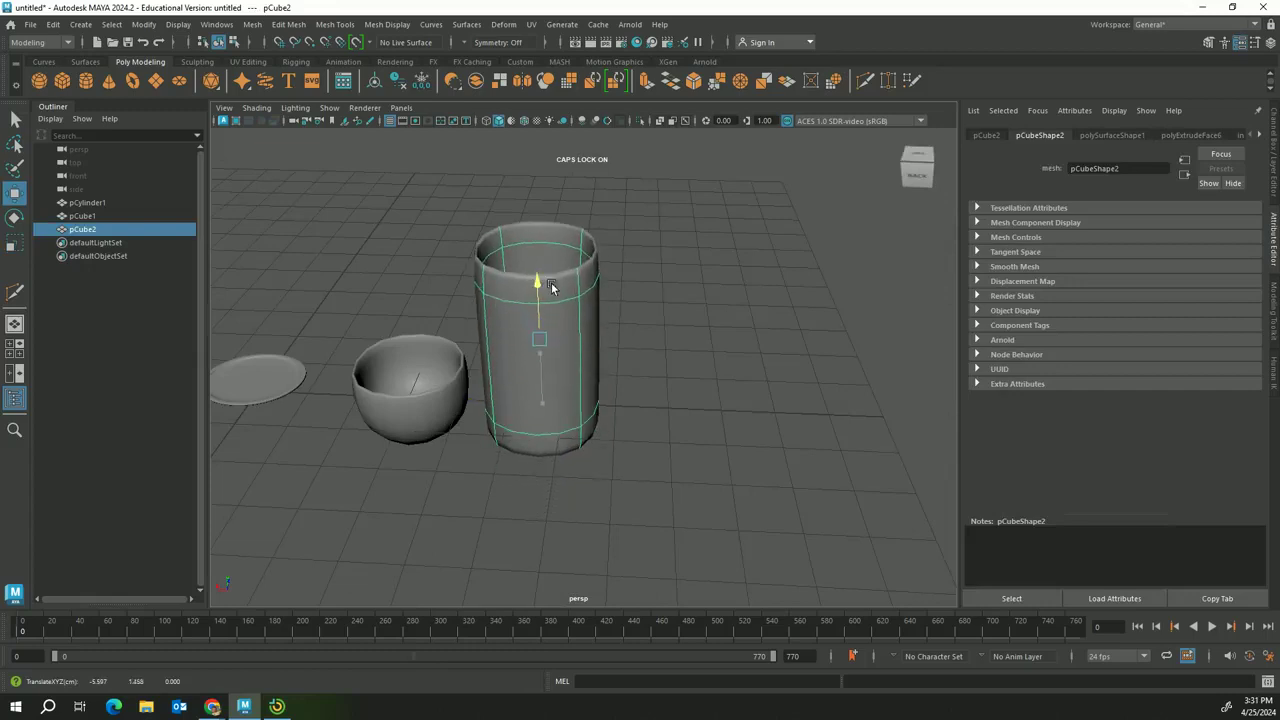
left_click(711, 351)
left_click_drag(711, 351, 725, 526, "alt")
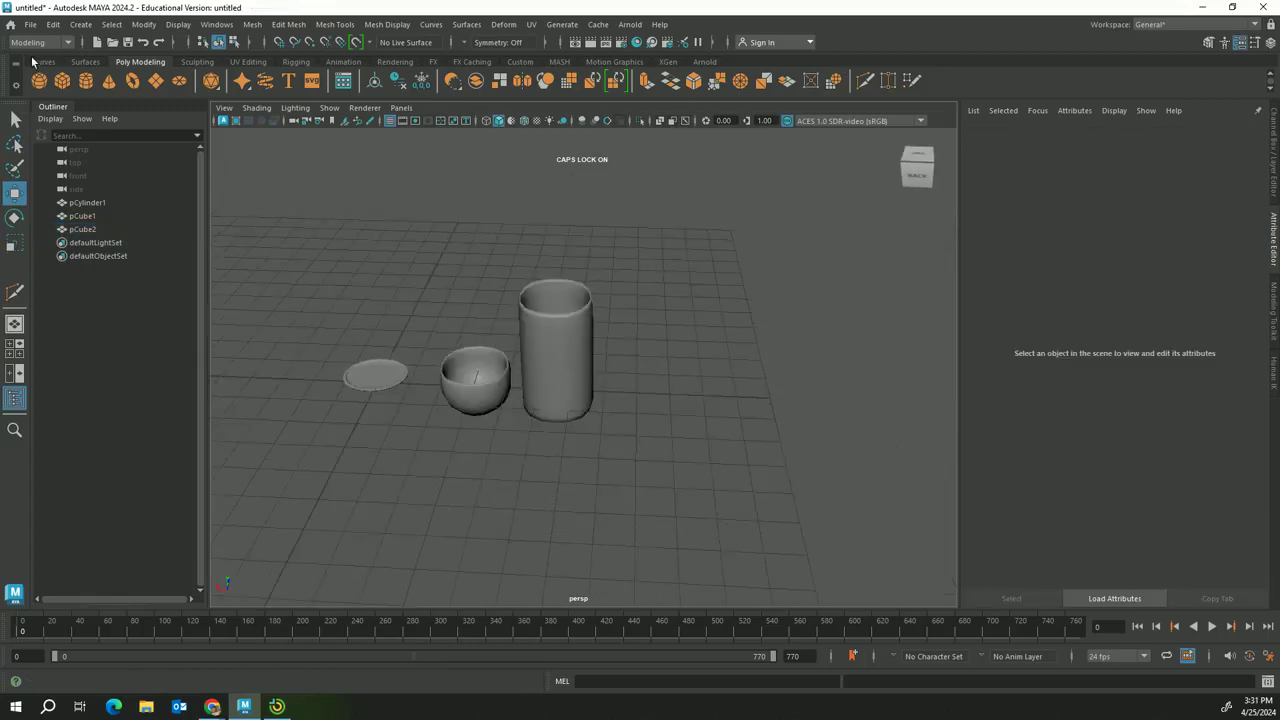
Create another polygon cube and move it to about 3.95 cm along X, on the disc's free side.
left_click(61, 80)
left_click_drag(314, 378, 192, 346)
middle_click_drag(262, 408, 640, 432, "alt")
scroll(380, 388, "up", 5)
Extrude the new cube's top face and scale it inward to leave a narrow border.
right_click_drag(639, 313, 646, 348)
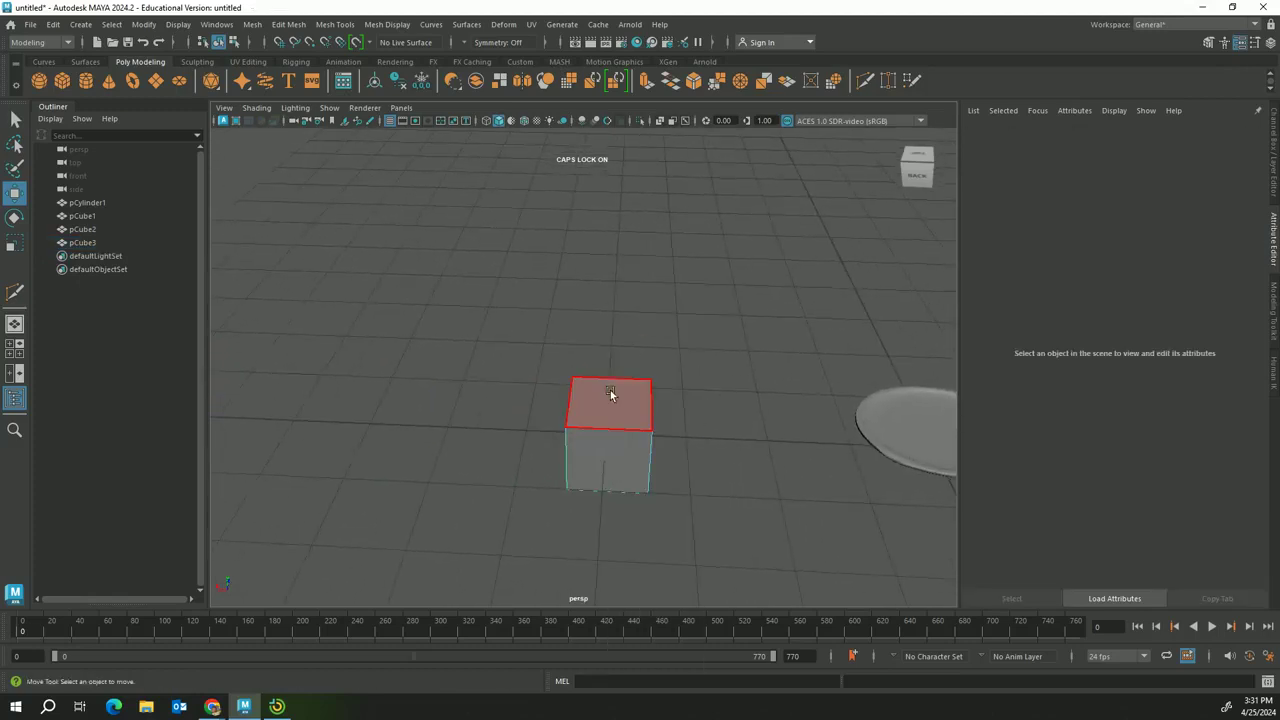
left_click(627, 410)
key("r")
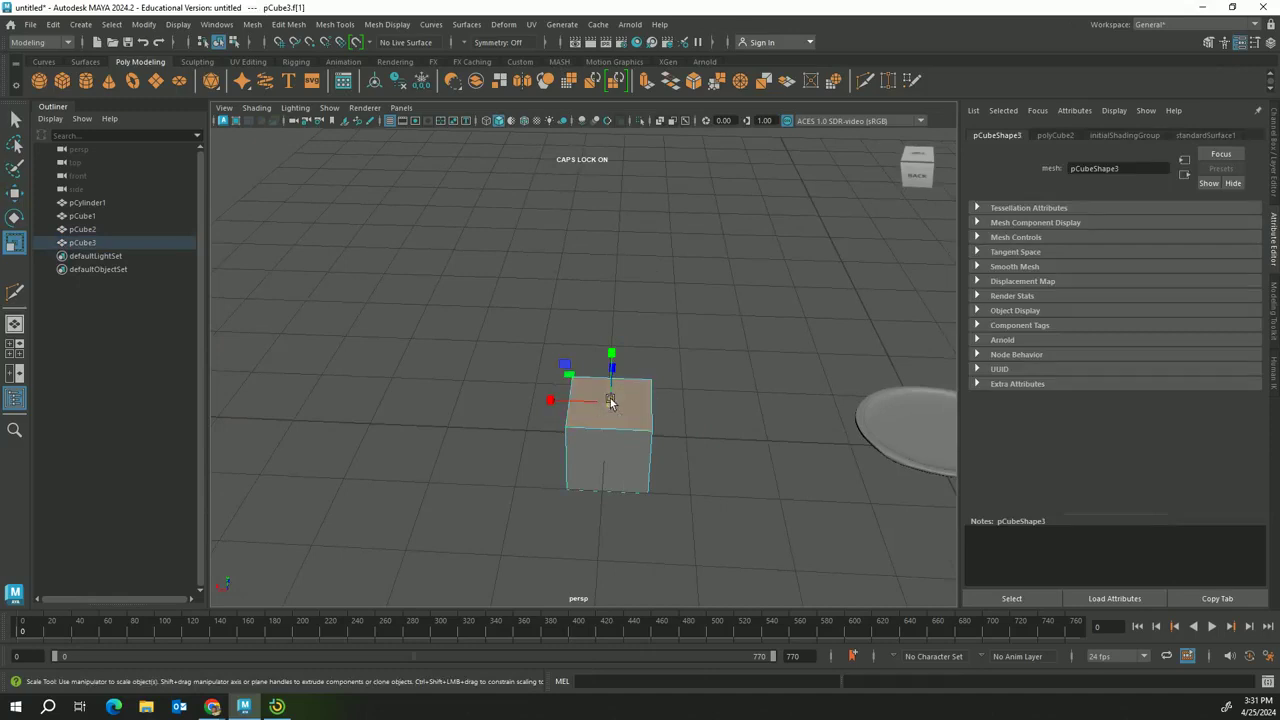
left_click_drag(610, 401, 598, 399, "shift")
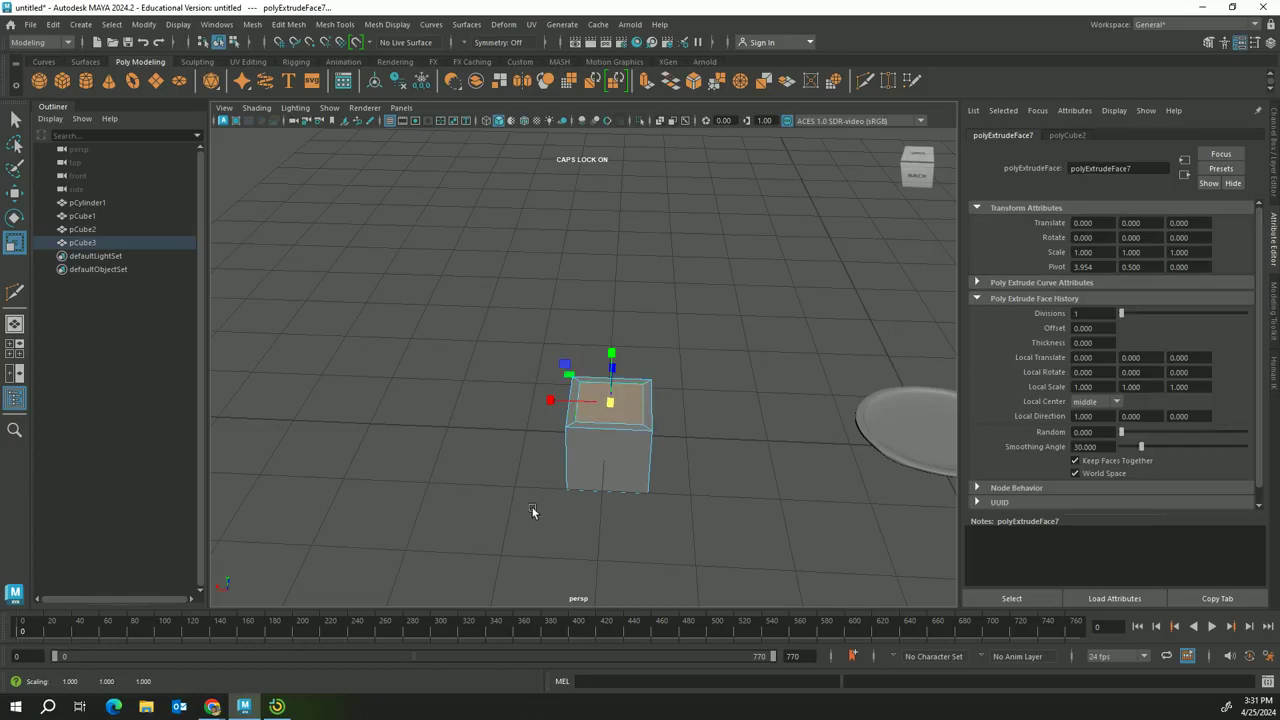
Extrude the inset top face and push it down inside the cube to hollow it out, with smooth preview on.
key("w")
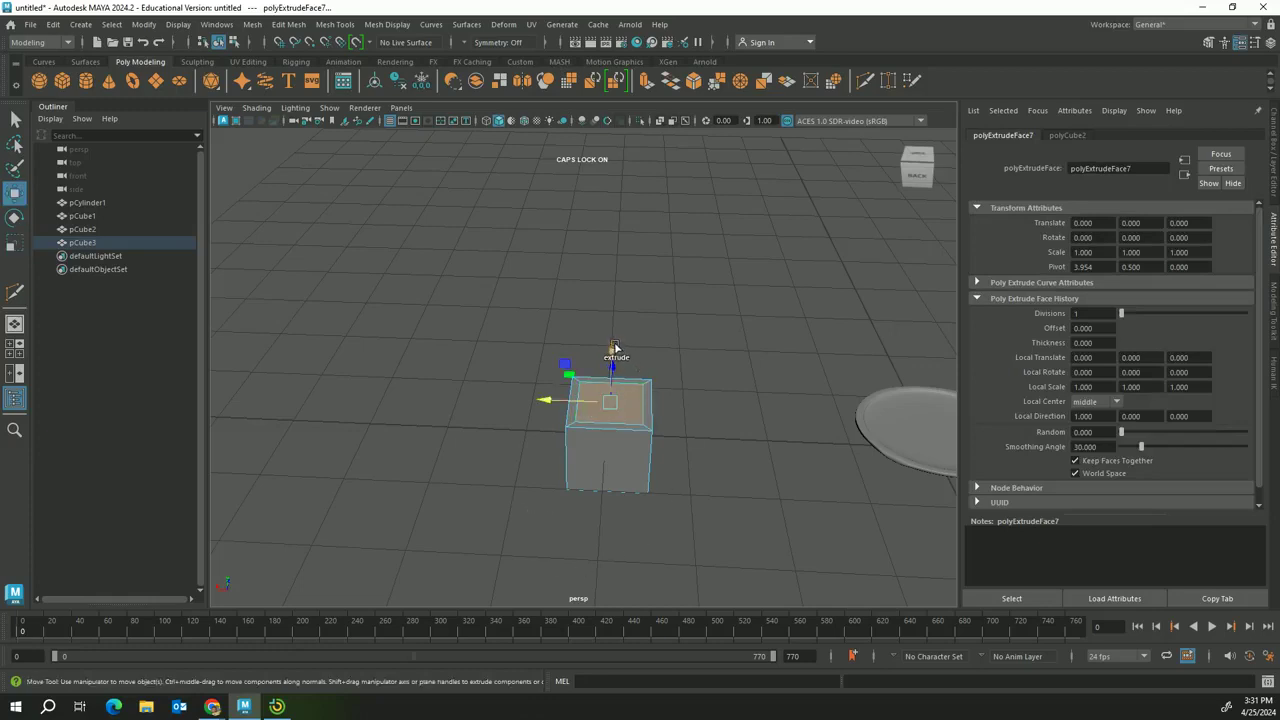
left_click_drag(614, 346, 610, 390)
key("ctrl+e")
key("3")
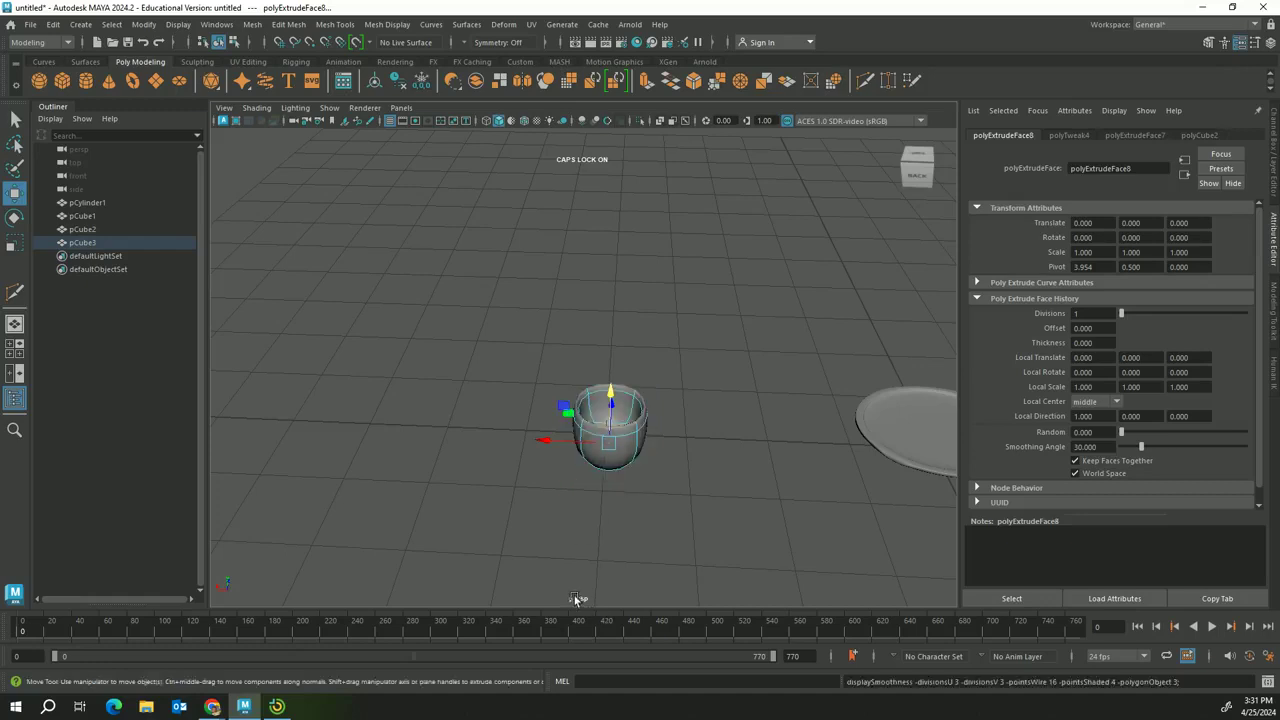
Extrude the hollowed cube's bottom face to flatten the base of the smoothed cup, then return to object mode.
left_click_drag(652, 513, 649, 382, "alt")
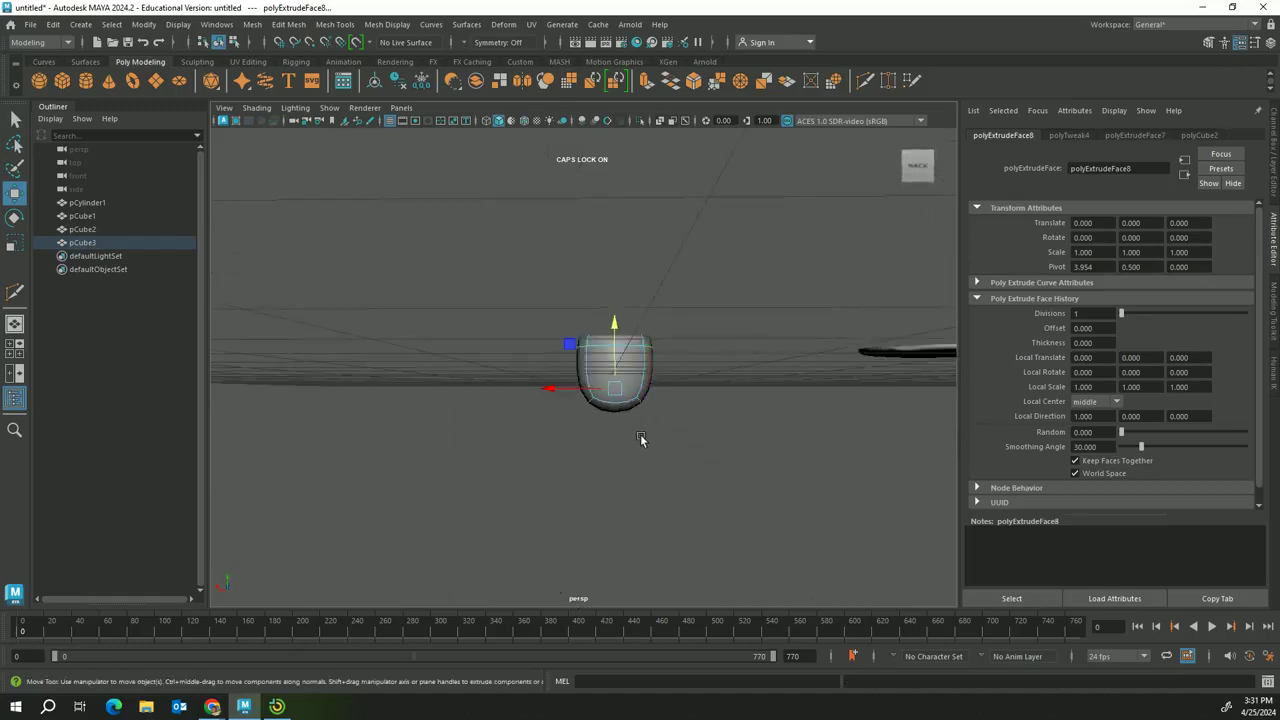
scroll(606, 446, "up", 5)
left_click_drag(670, 465, 668, 442, "alt")
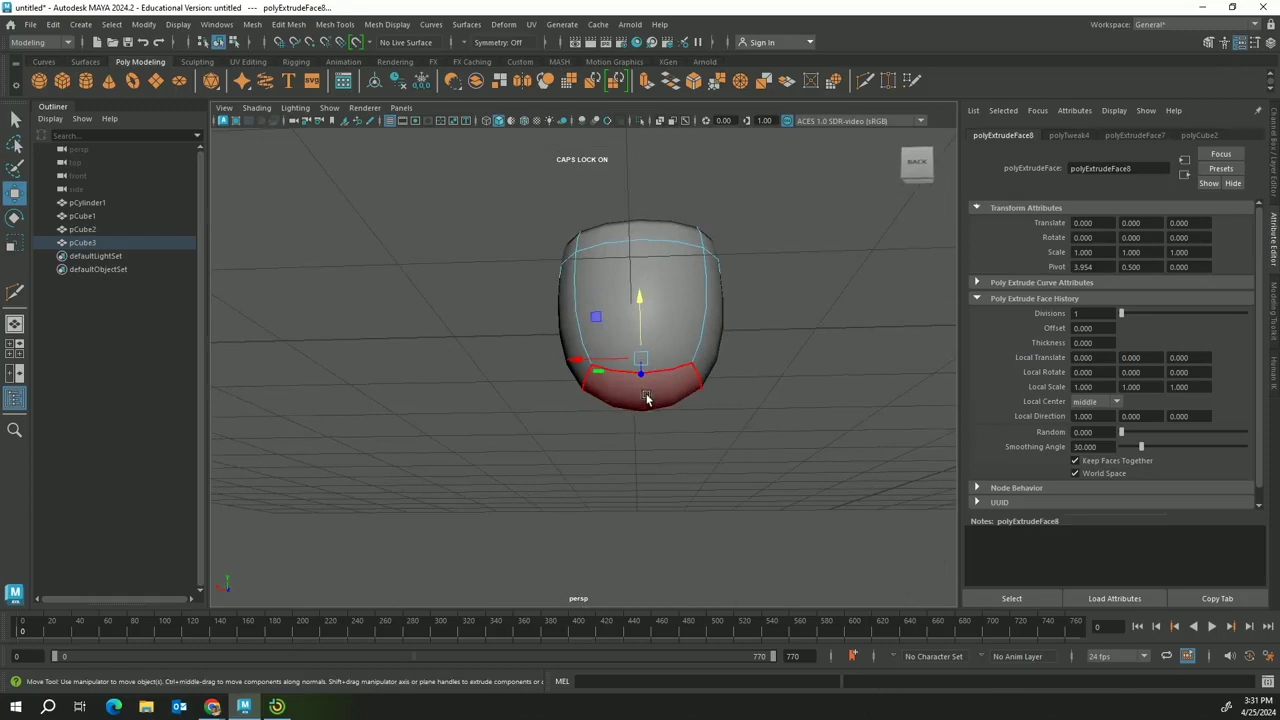
left_click(648, 398)
key("r")
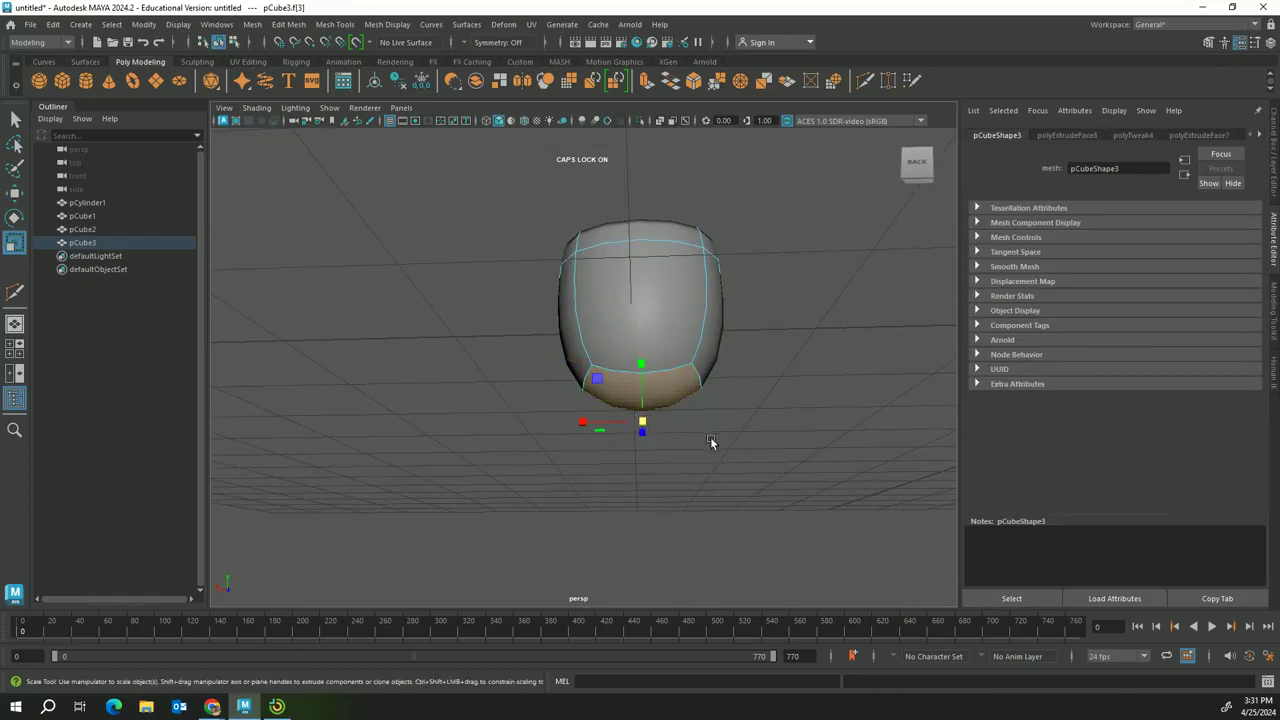
left_click_drag(710, 442, 679, 442, "alt")
key("ctrl+e")
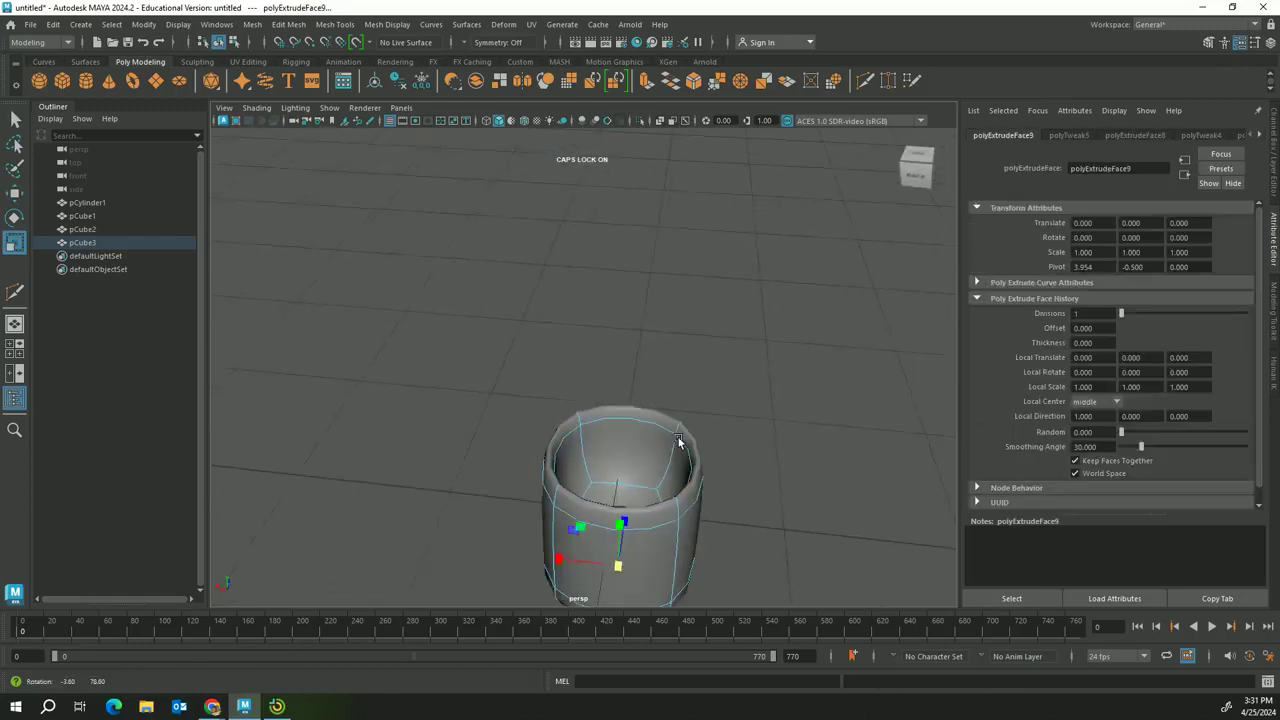
right_click_drag(666, 309, 728, 292)
scroll(732, 500, "down", 6)
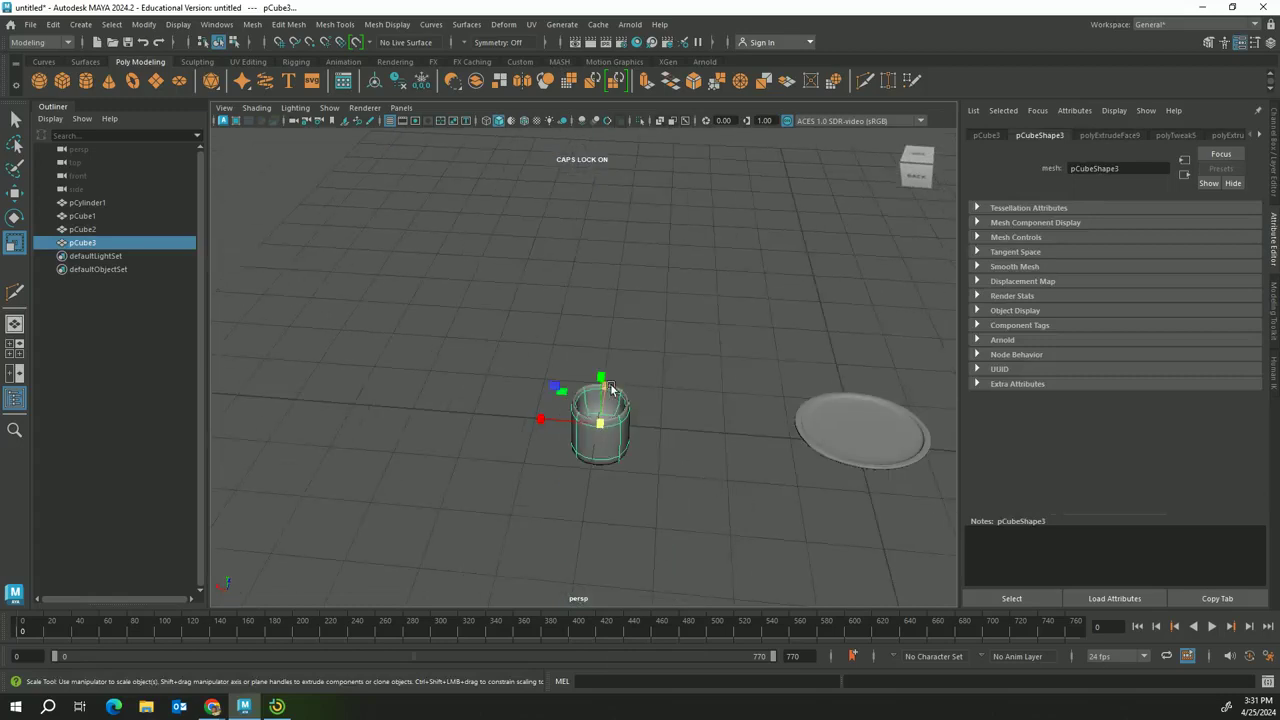
Scale the new piece into a tall narrow cup, about 1.57 in X, 3.68 in Y and 1.85 in Z.
left_click_drag(611, 388, 618, 262, "alt")
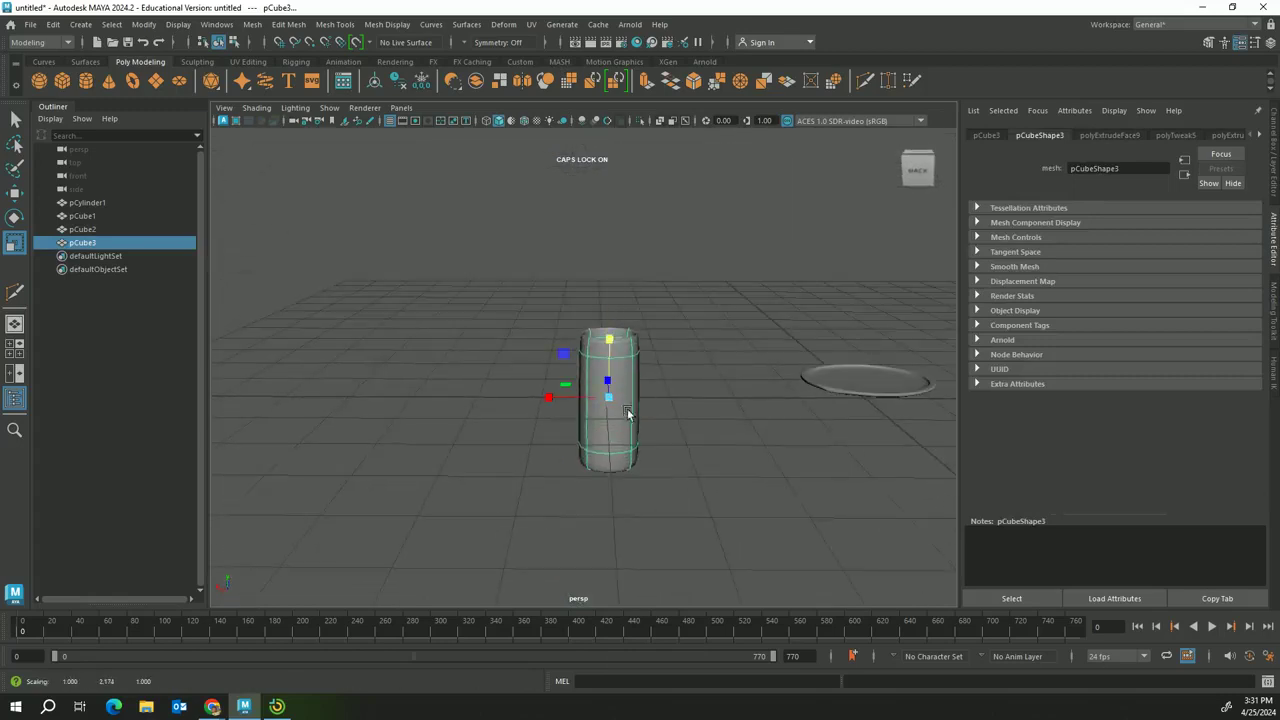
left_click_drag(610, 398, 672, 397)
left_click_drag(610, 340, 648, 402)
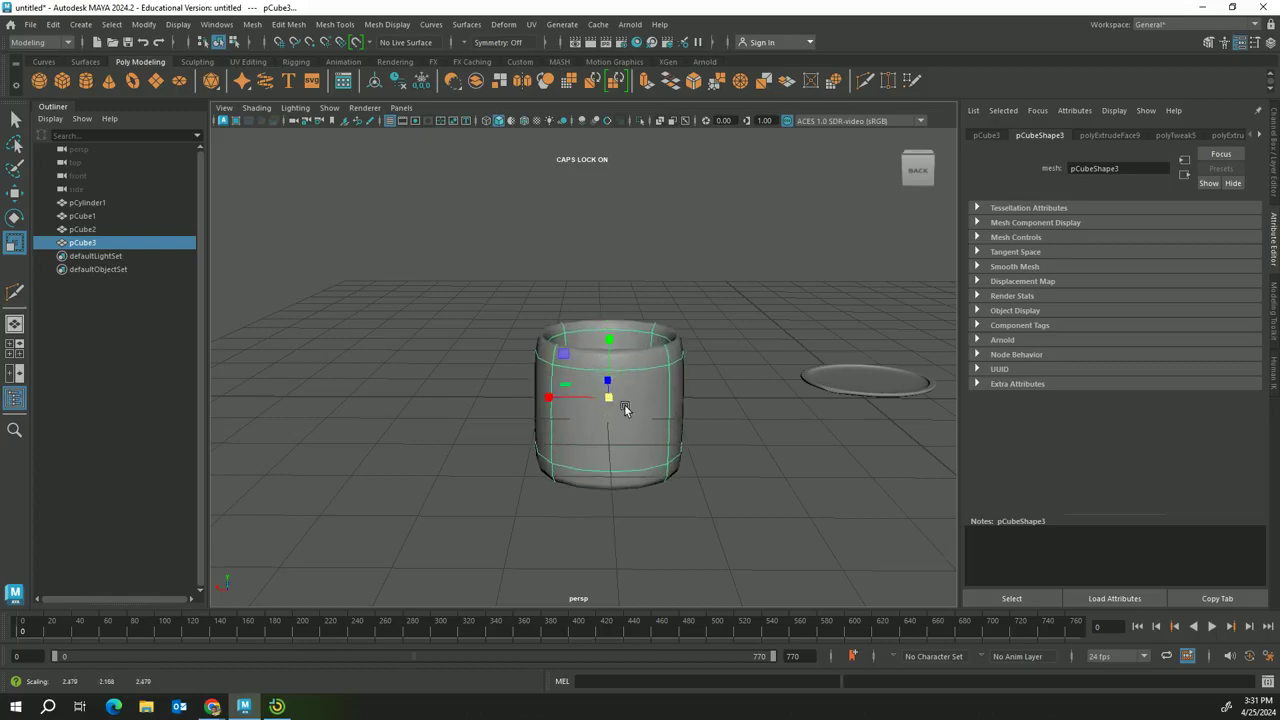
left_click_drag(546, 395, 770, 485)
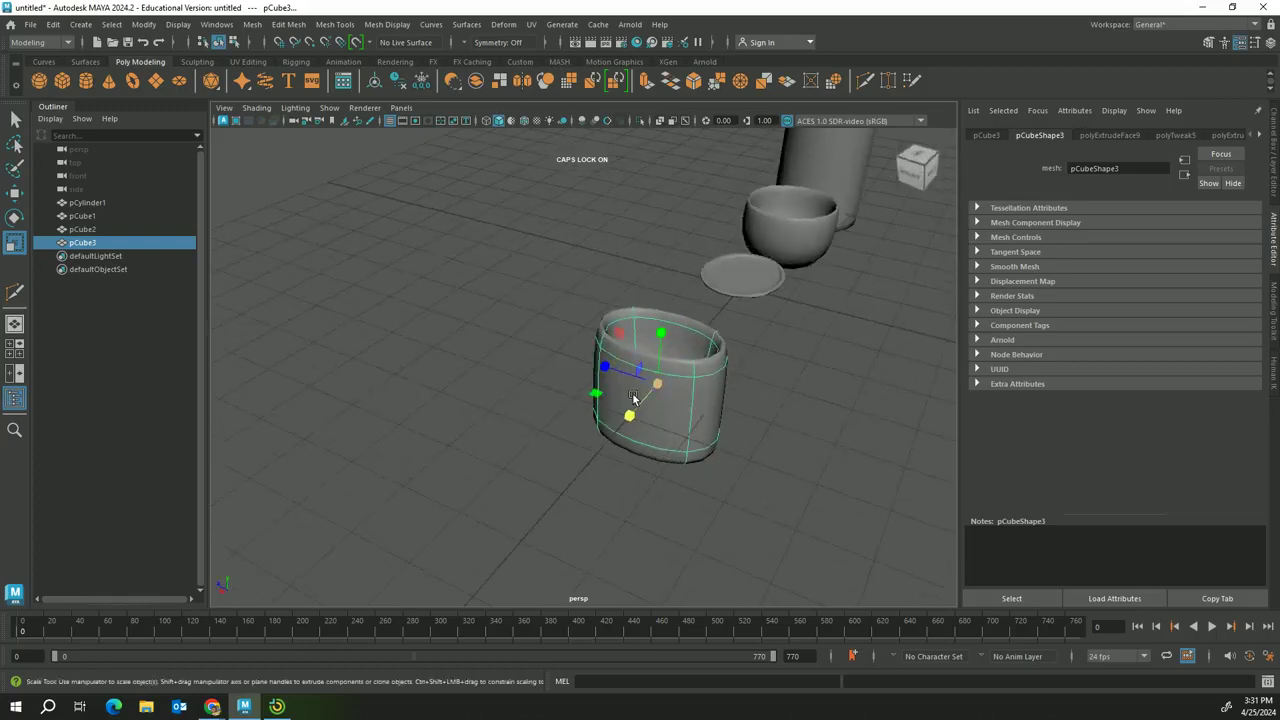
left_click_drag(598, 366, 615, 372)
left_click_drag(657, 333, 660, 291)
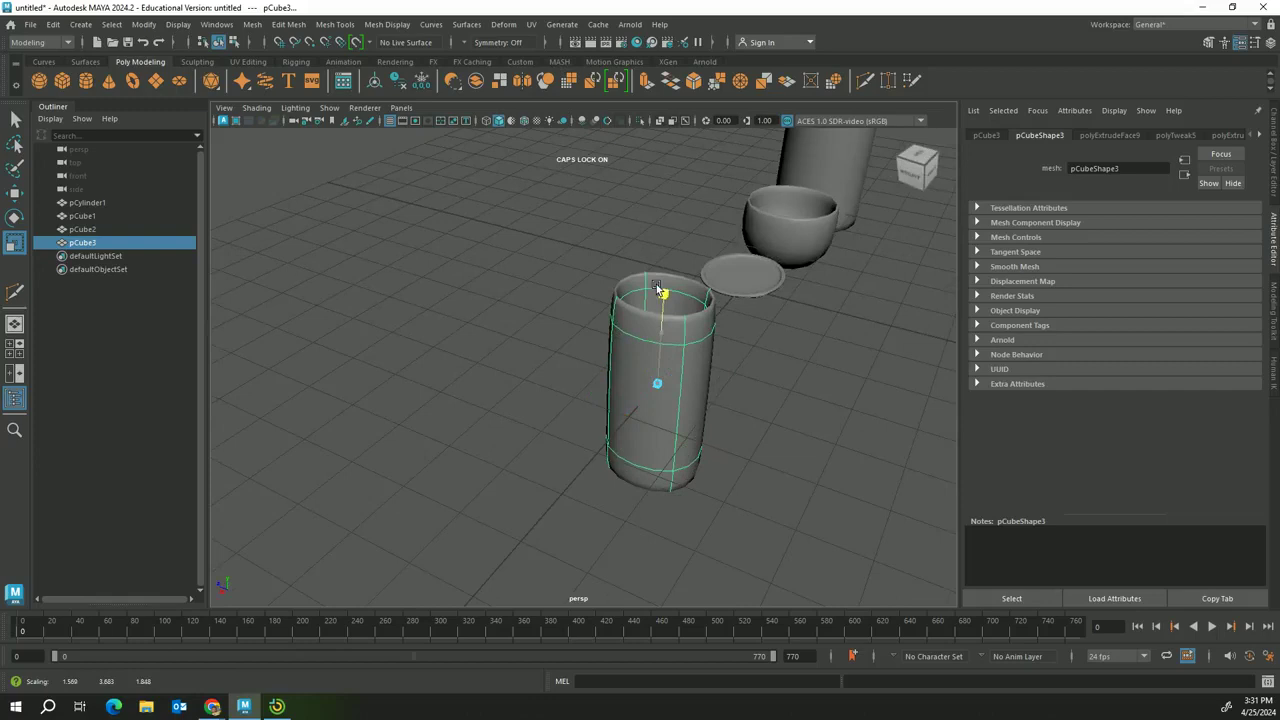
Raise the narrow cup along Y so that its base rests on the grid like the other pieces.
left_click(743, 346)
left_click_drag(680, 508, 534, 455, "alt")
left_click(677, 455)
key("w")
left_click_drag(603, 366, 604, 270)
left_click(803, 370)
left_click_drag(806, 371, 688, 343, "alt")
left_click(571, 363)
middle_click_drag(688, 343, 732, 330, "alt")
left_click(512, 198)
scroll(509, 214, "down", 4)
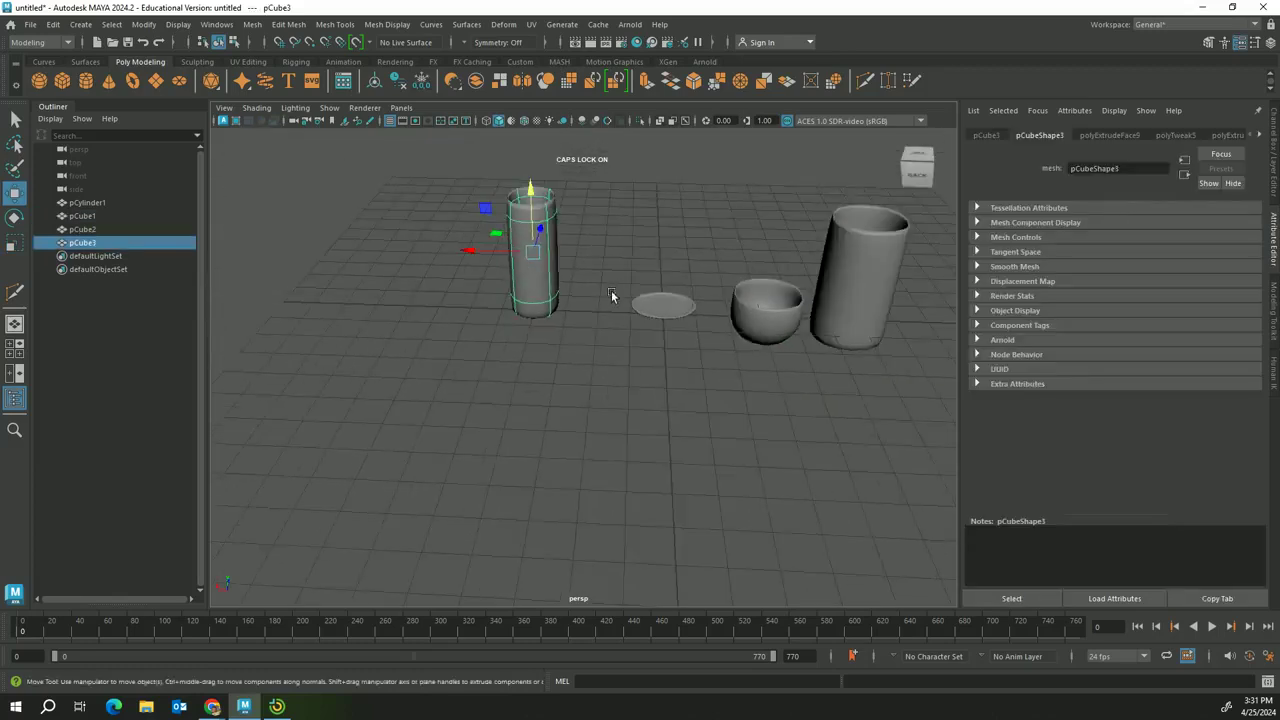
Select the narrow cup, plate, bowl and wide tall cup together and turn off their smooth preview.
left_click(671, 305, "shift")
left_click(765, 300, "shift")
left_click(857, 275, "shift")
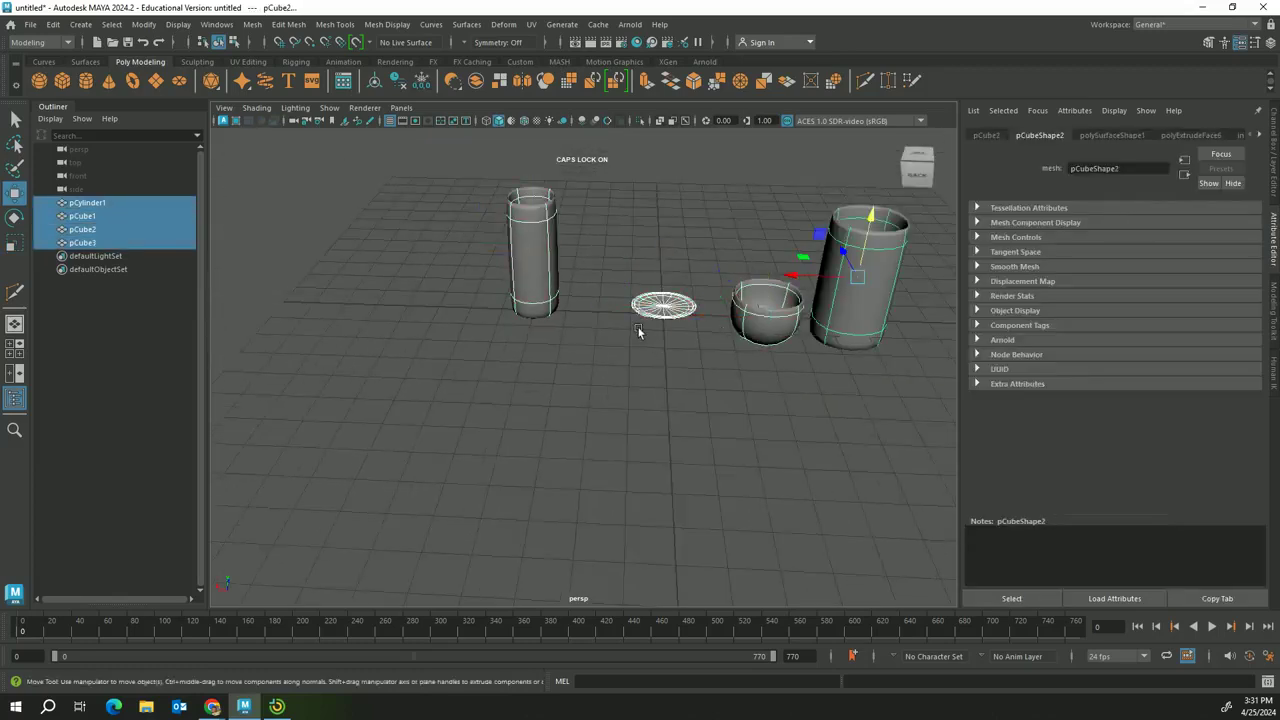
key("1")
left_click_drag(689, 406, 520, 400, "alt")
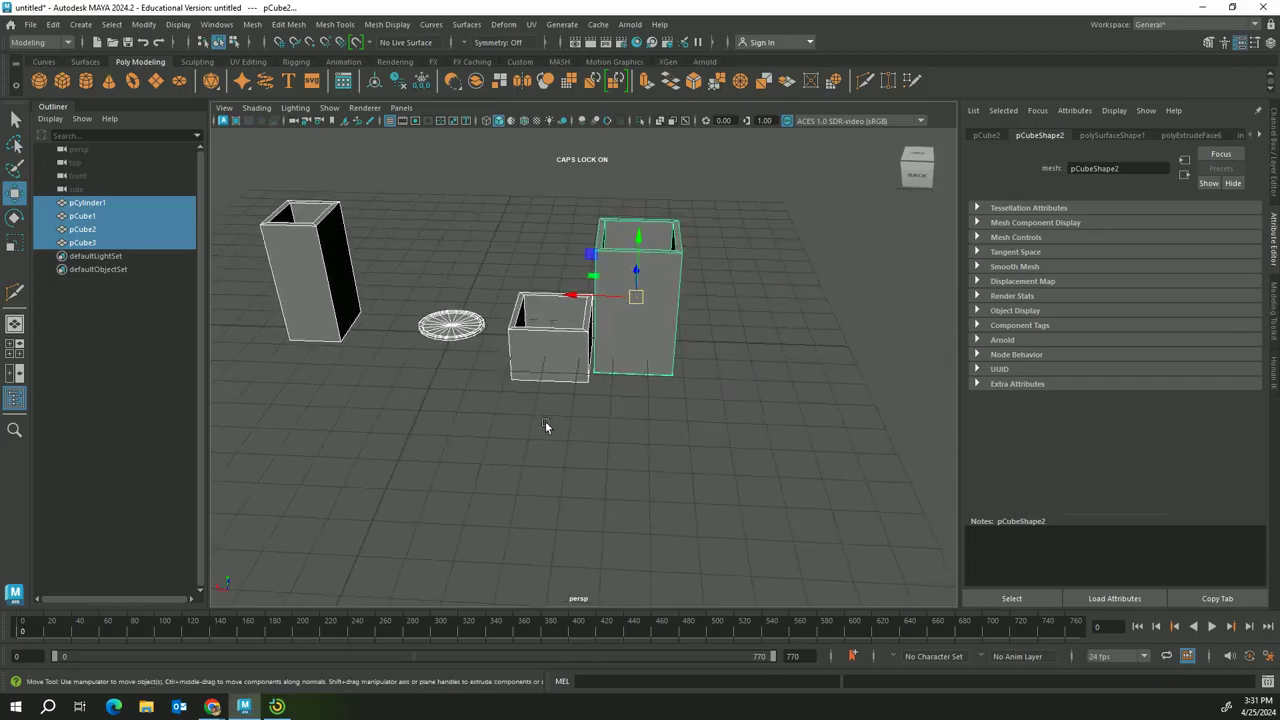
Compare the smoothed and unsmoothed display of all four pieces several times, ending with smooth preview off.
scroll(512, 388, "up", 2)
key("3")
key("1")
key("3")
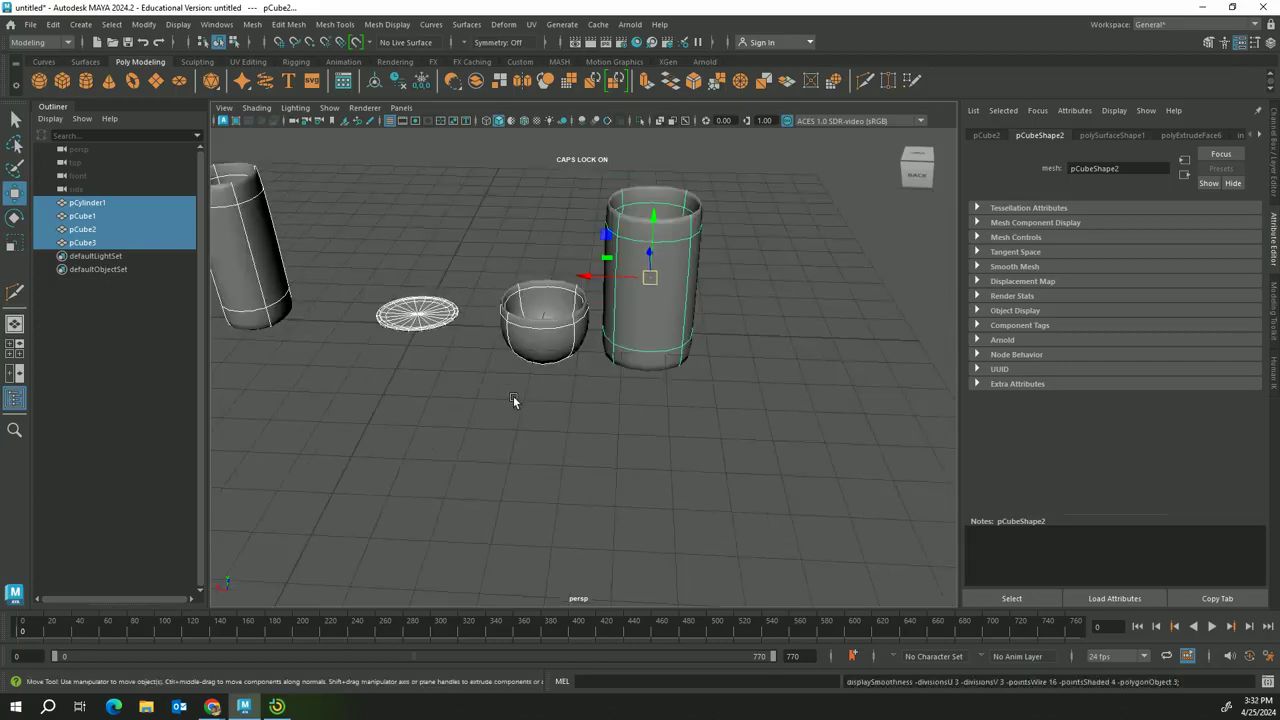
key("1")
key("3")
key("1")
key("3")
key("1")
key("3")
key("1")
key("3")
key("1")
key("3")
key("1")
key("3")
key("1")
key("3")
key("1")
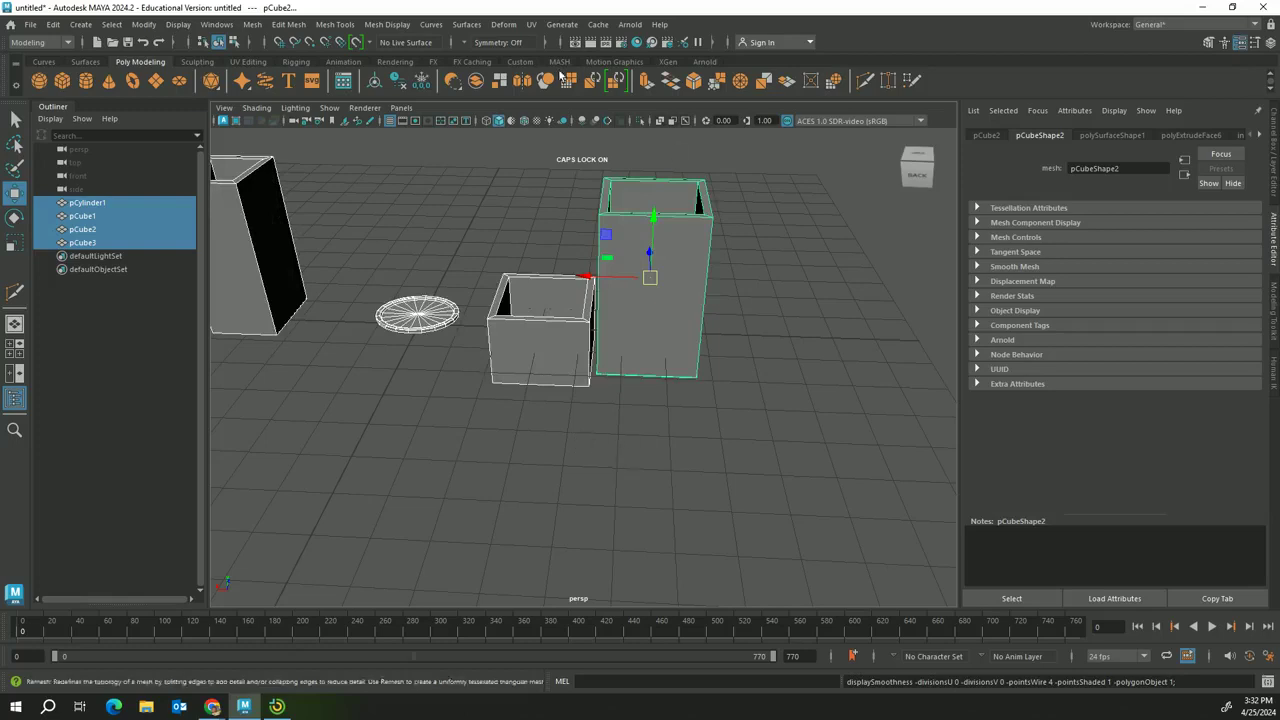
Apply the Smooth mesh operation to all four selected pieces and deselect them.
left_click(252, 24)
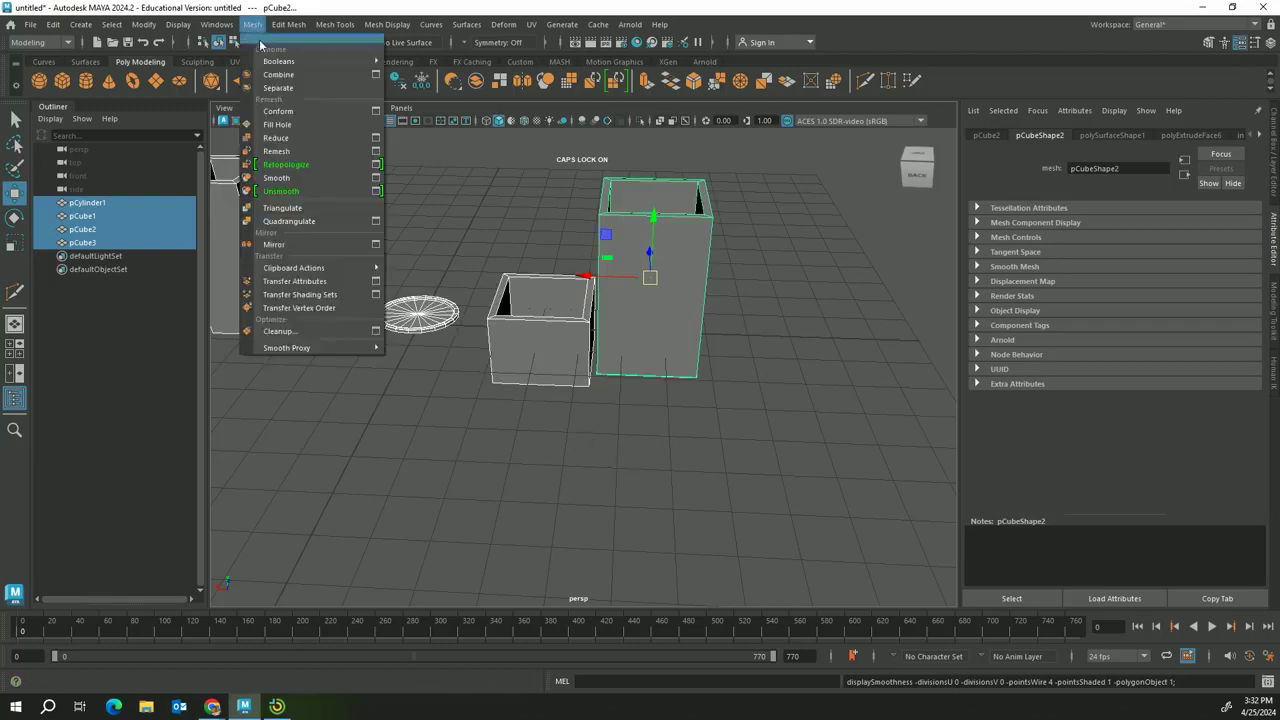
left_click(319, 177)
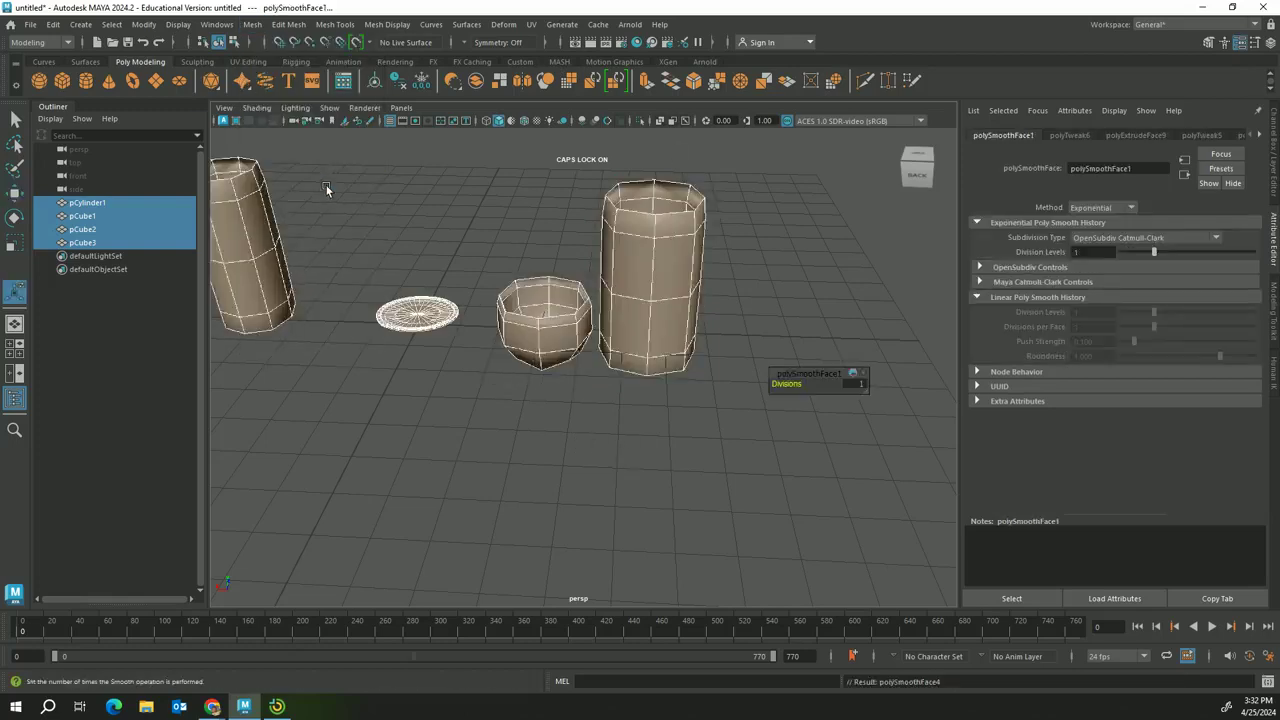
left_click(469, 348)
Set the bowl's Smooth divisions to 2.
left_click(553, 363)
scroll(534, 400, "up", 4)
left_click_drag(451, 428, 514, 403, "alt")
left_click(857, 385)
type("2")
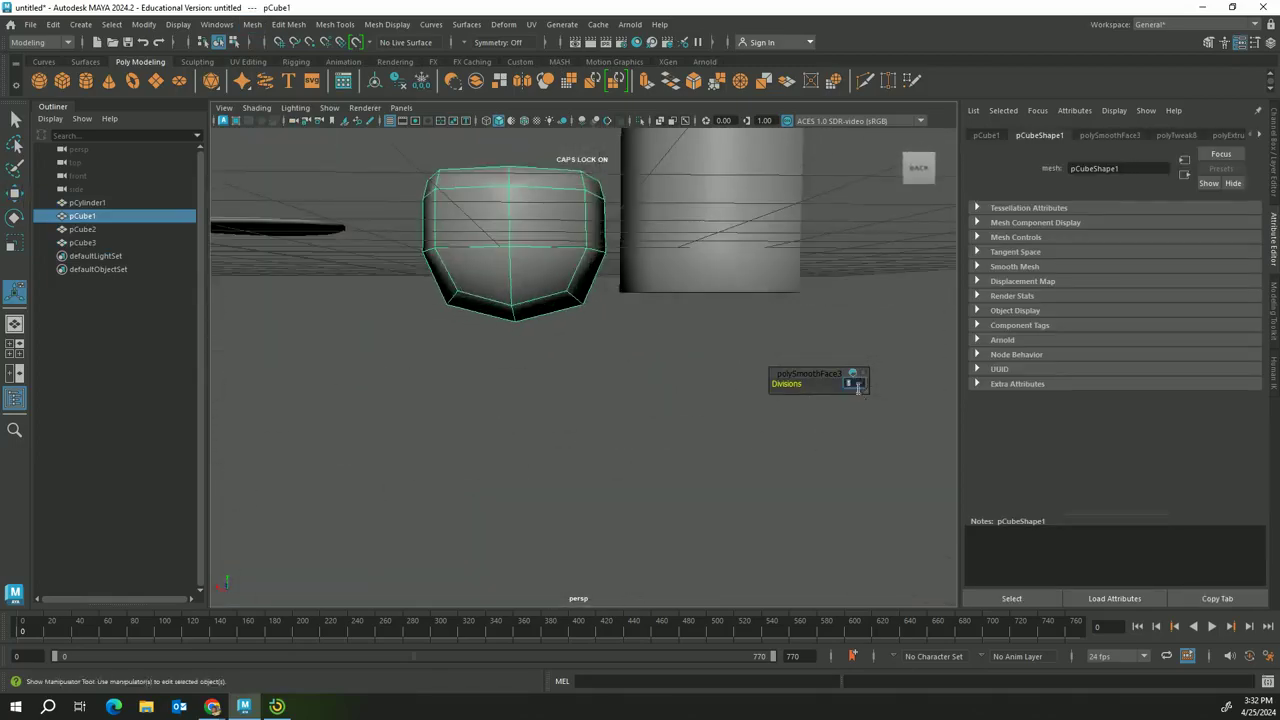
key("Return")
Set the Smooth divisions of the tall cup beside the bowl to 2 and deselect it.
left_click_drag(783, 277, 706, 289, "alt")
left_click(716, 307)
key("g")
left_click(857, 384)
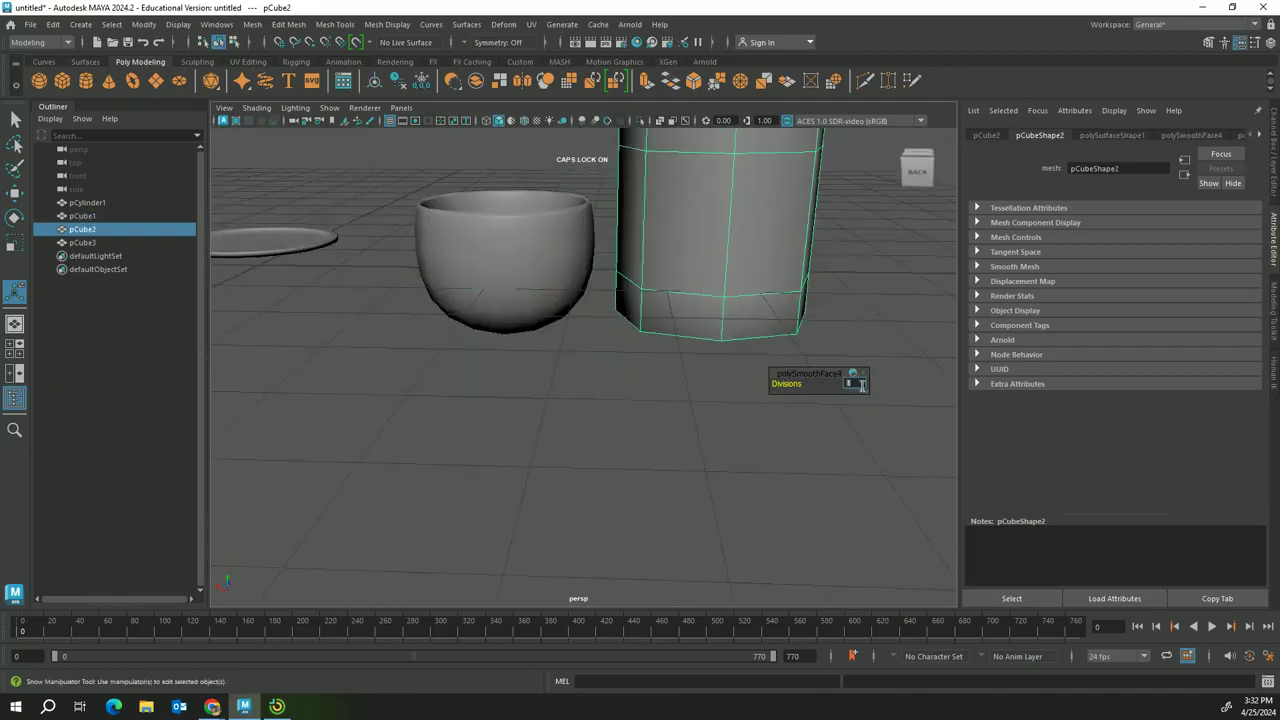
type("2")
key("Return")
left_click(446, 440)
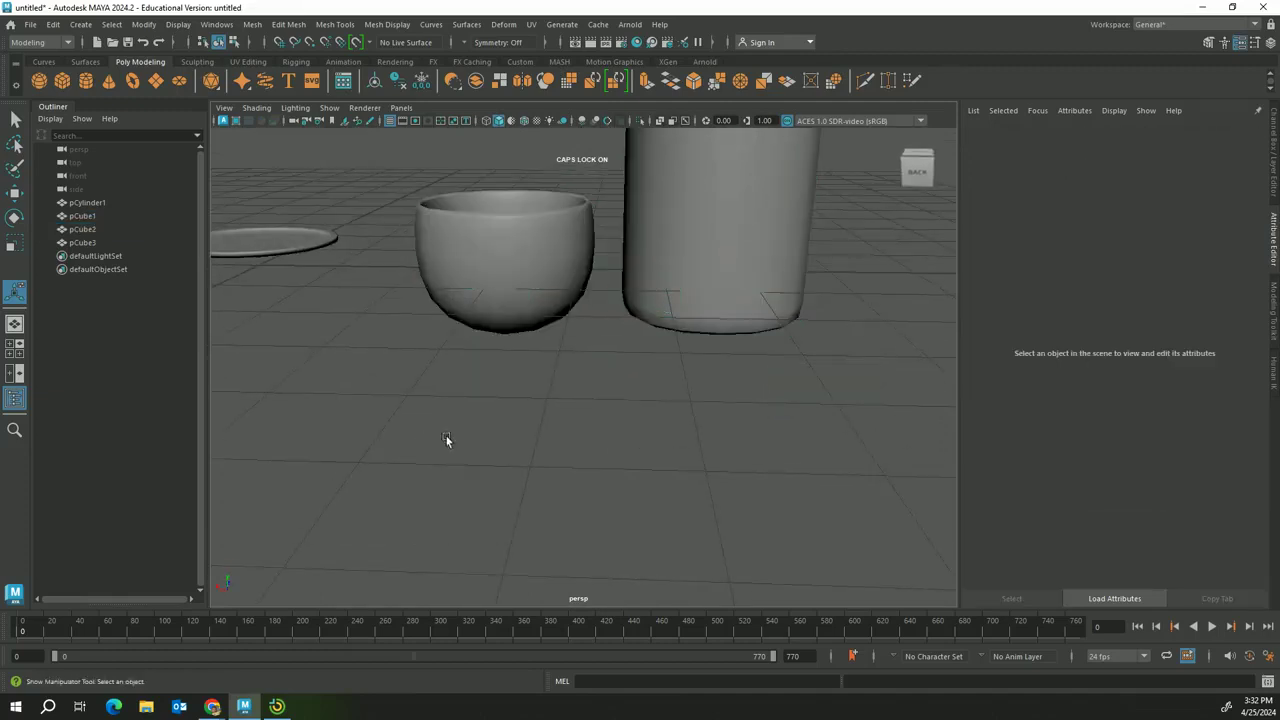
Set the Smooth divisions of the narrow cup on the plate's other side to 2 and deselect it.
left_click_drag(446, 440, 737, 477, "alt")
left_click(647, 383)
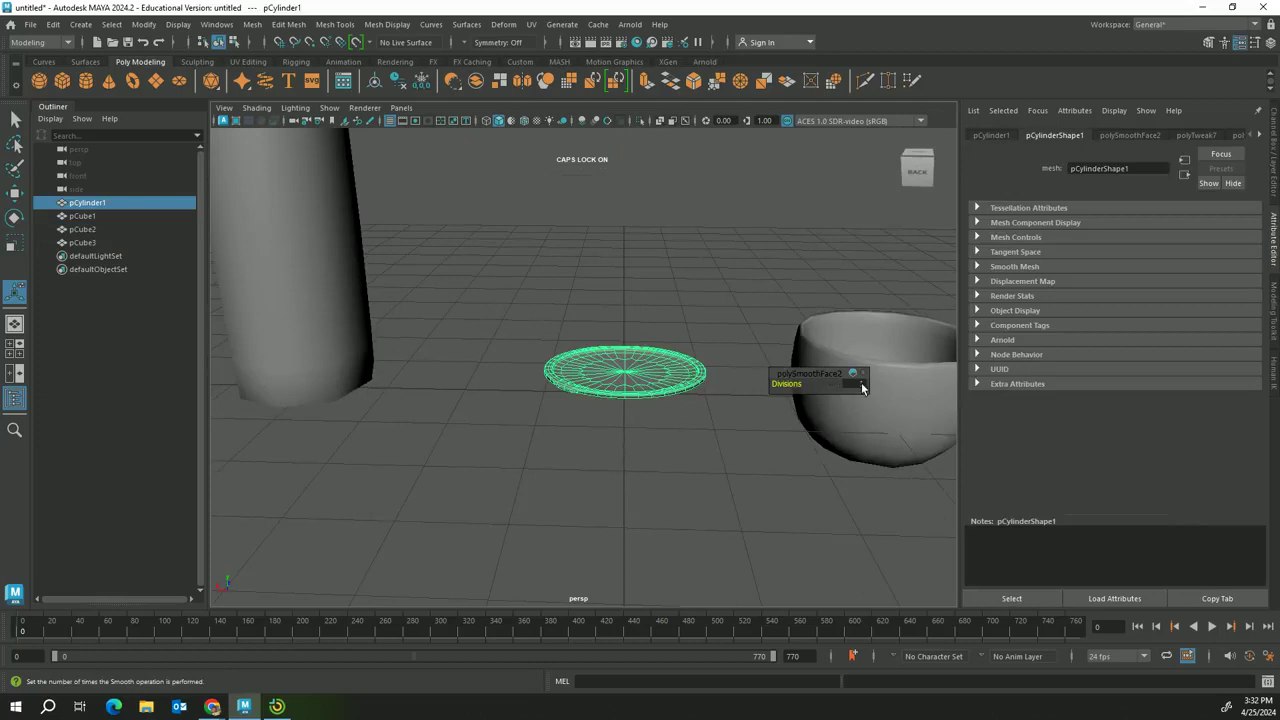
left_click(247, 263)
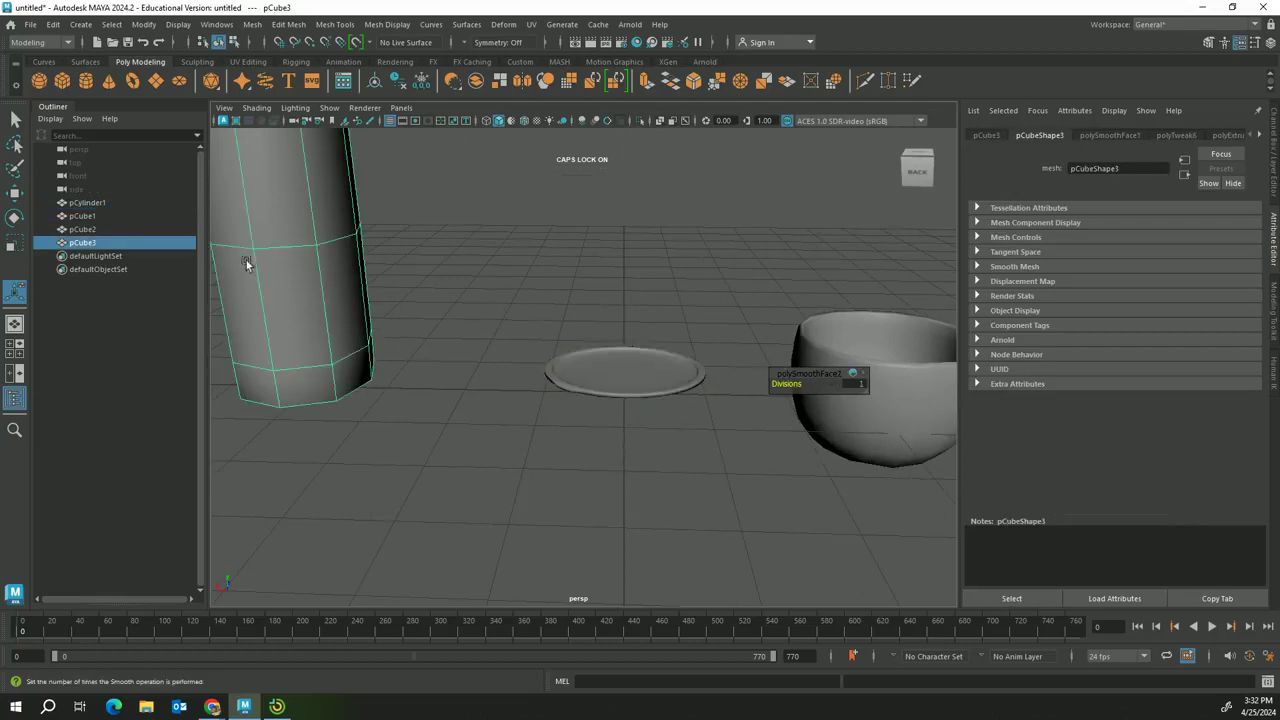
left_click(862, 384)
type("2")
key("Return")
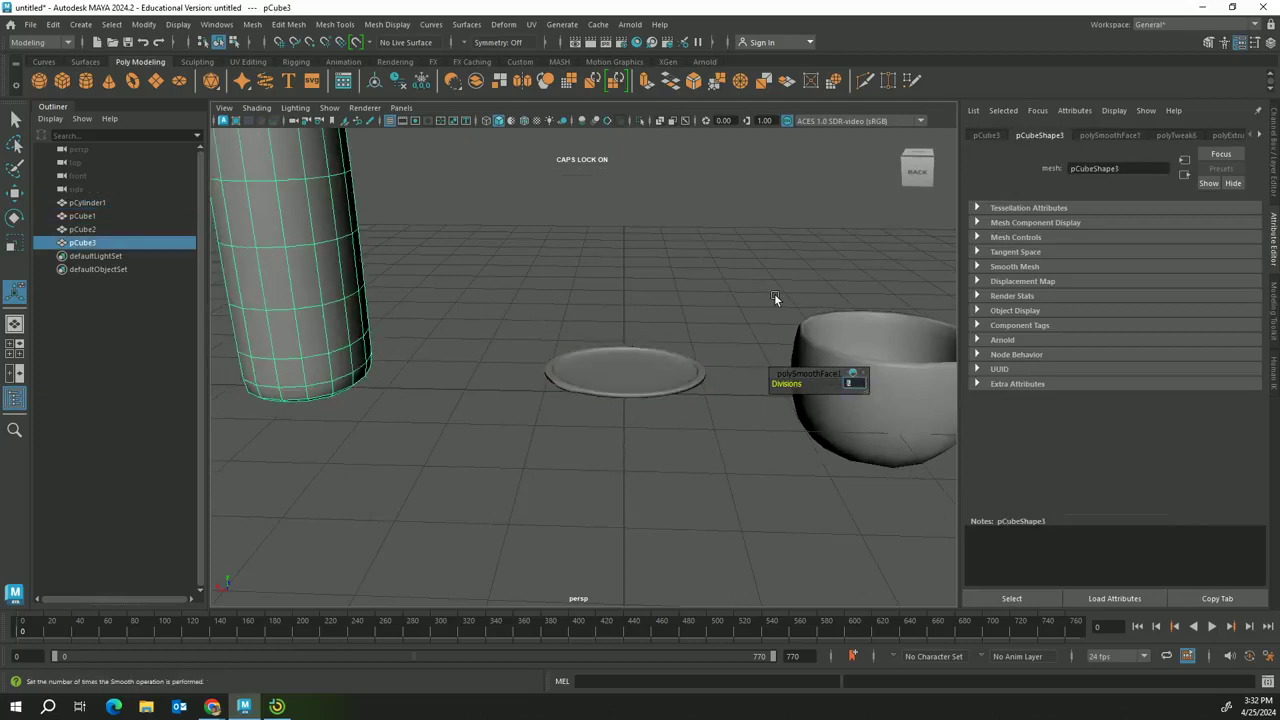
left_click(252, 24)
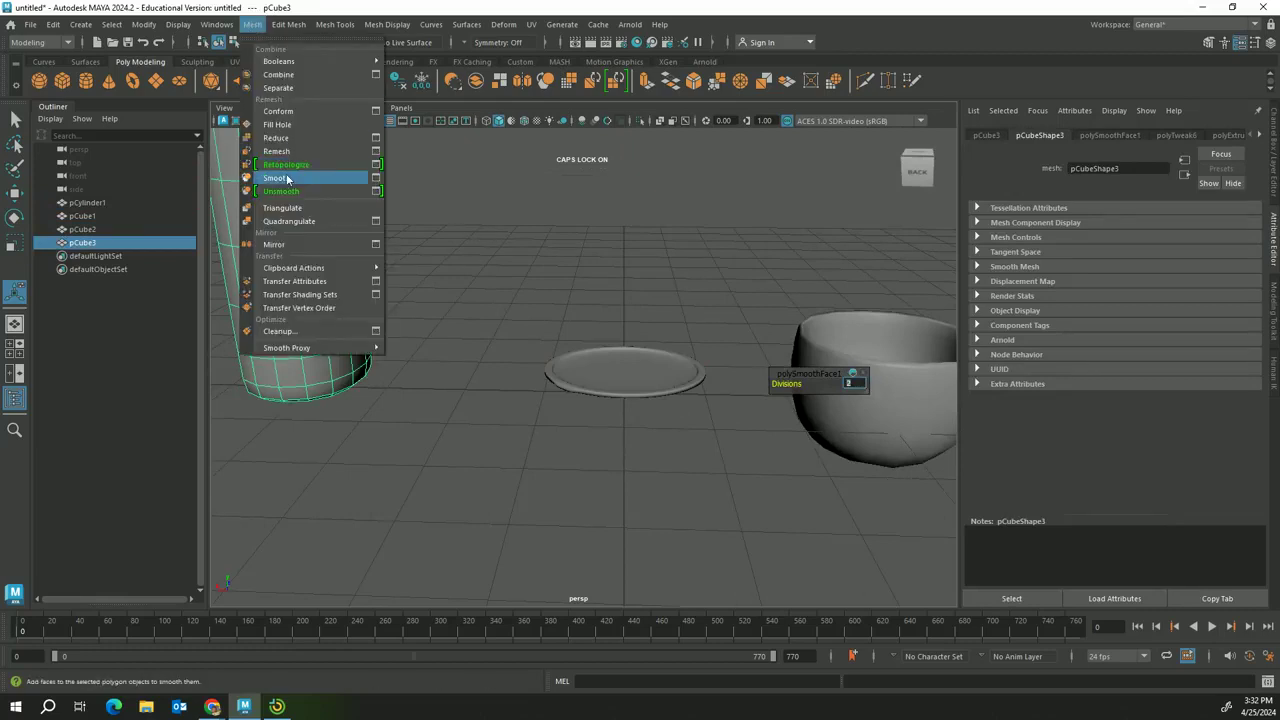
left_click(458, 569)
scroll(488, 466, "down", 5)
left_click_drag(496, 430, 534, 468, "alt")
scroll(430, 508, "up", 4)
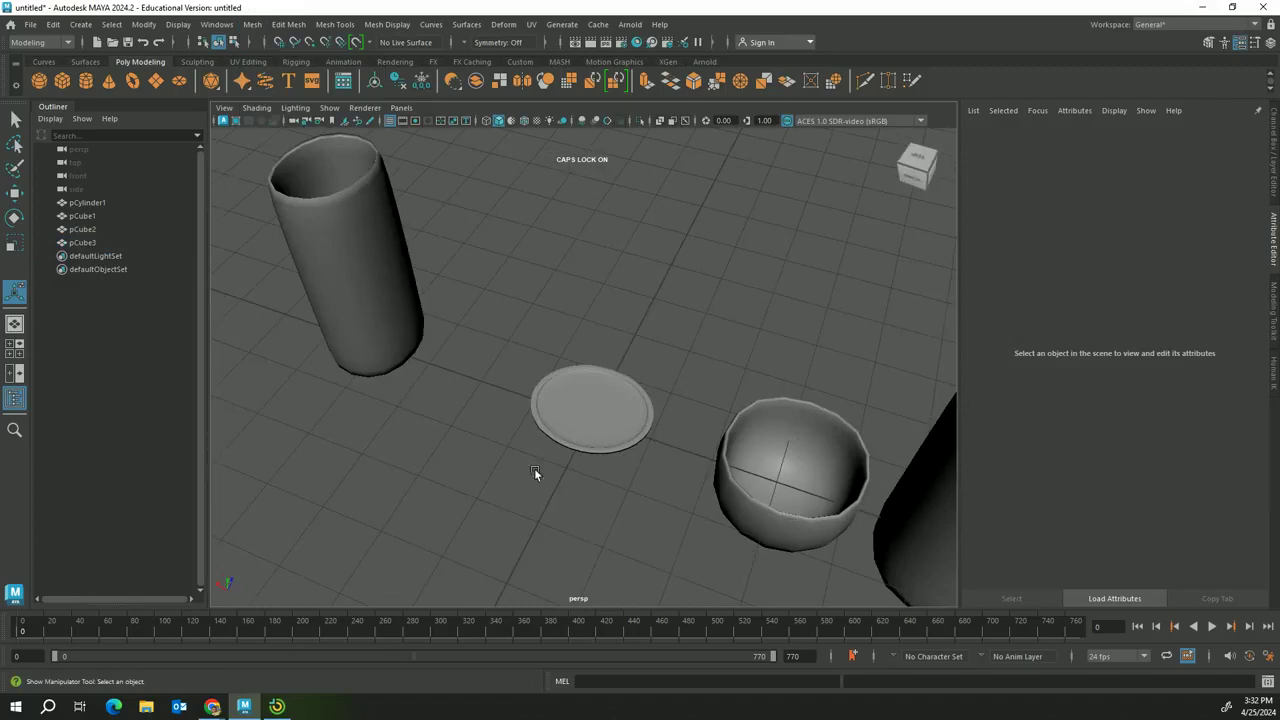